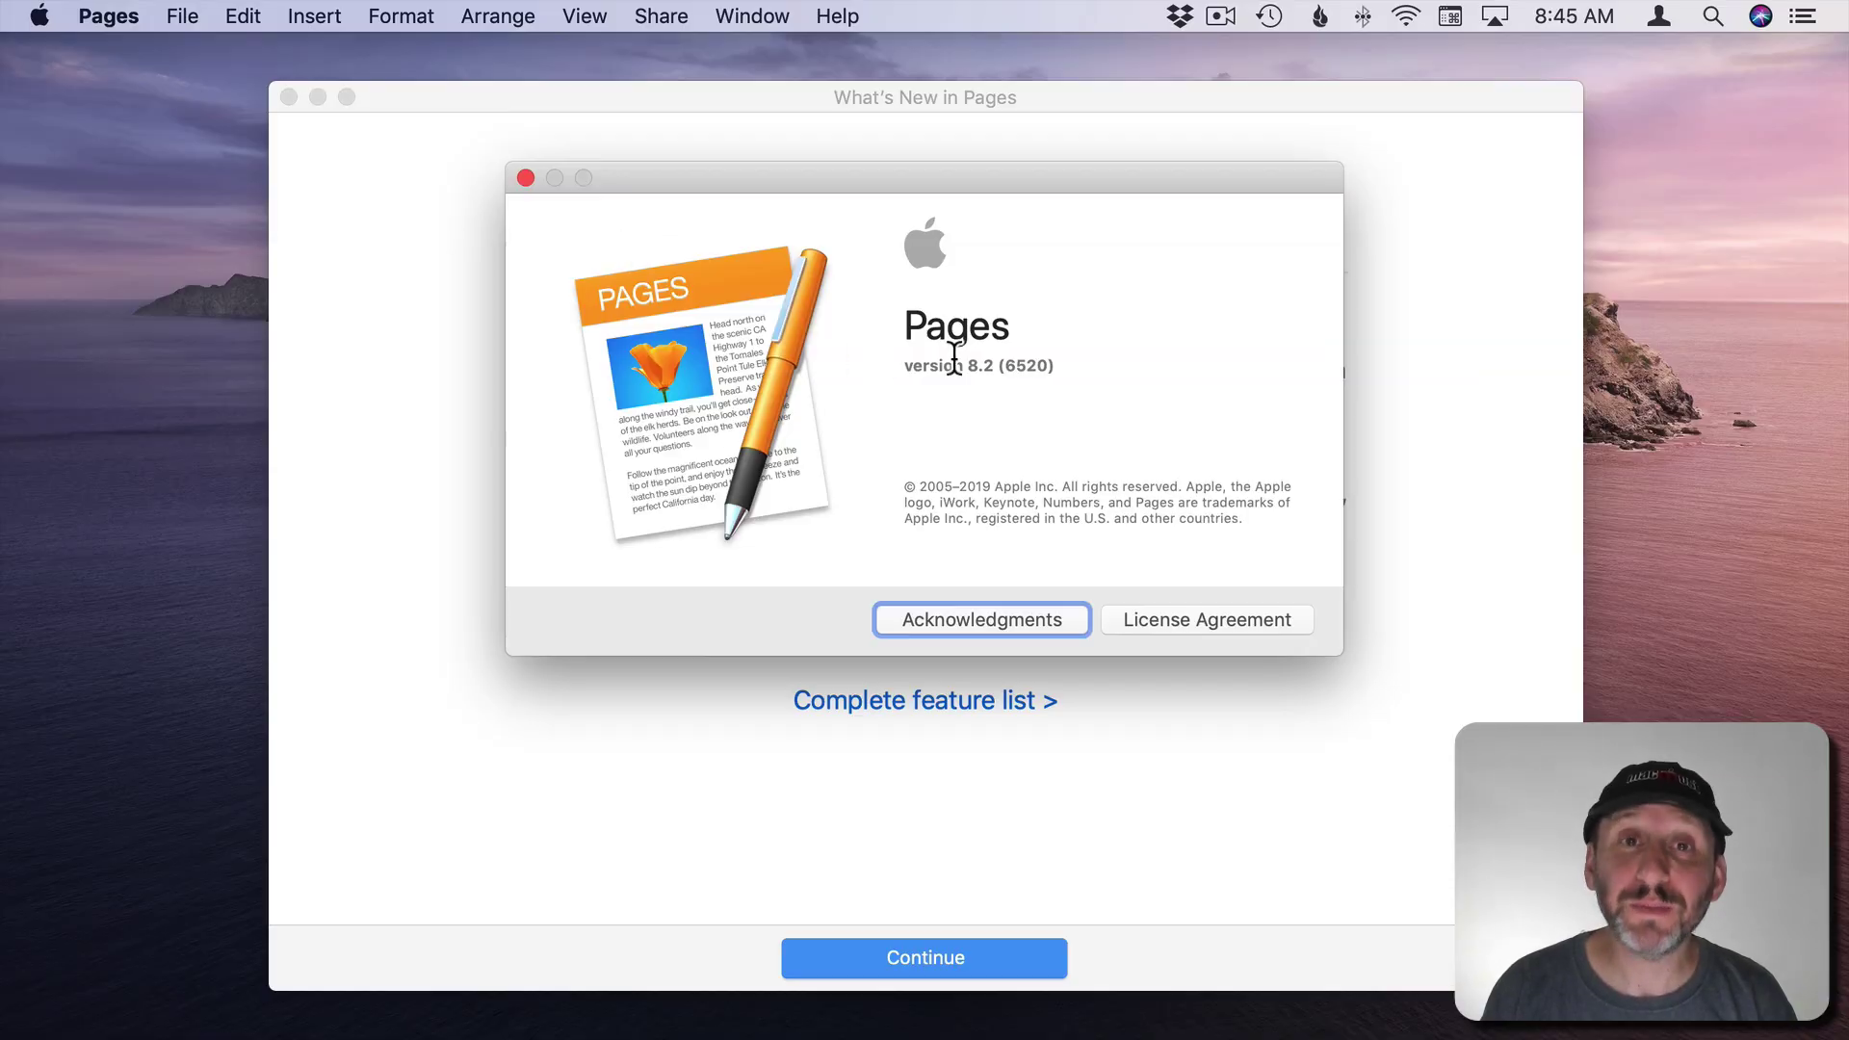
- Select the version number 8.2 and close the About Pages window
double_click(979, 367)
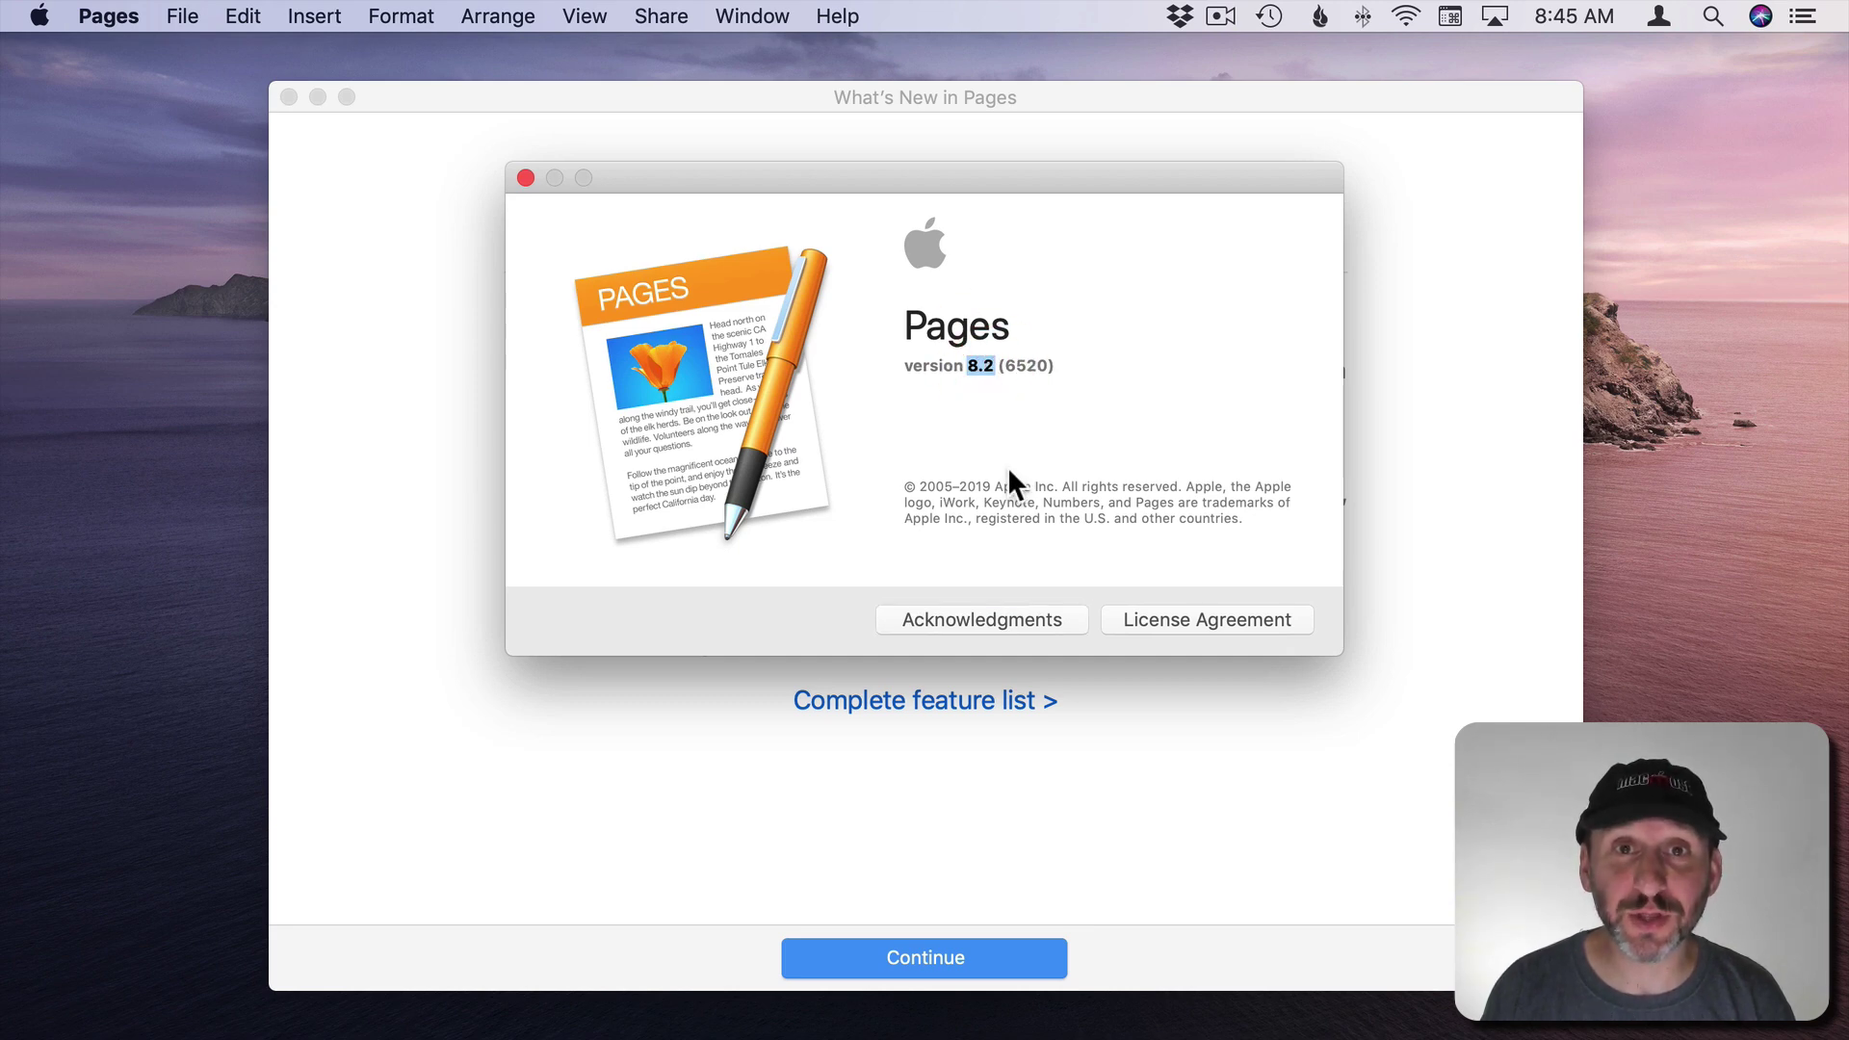
left_click(526, 180)
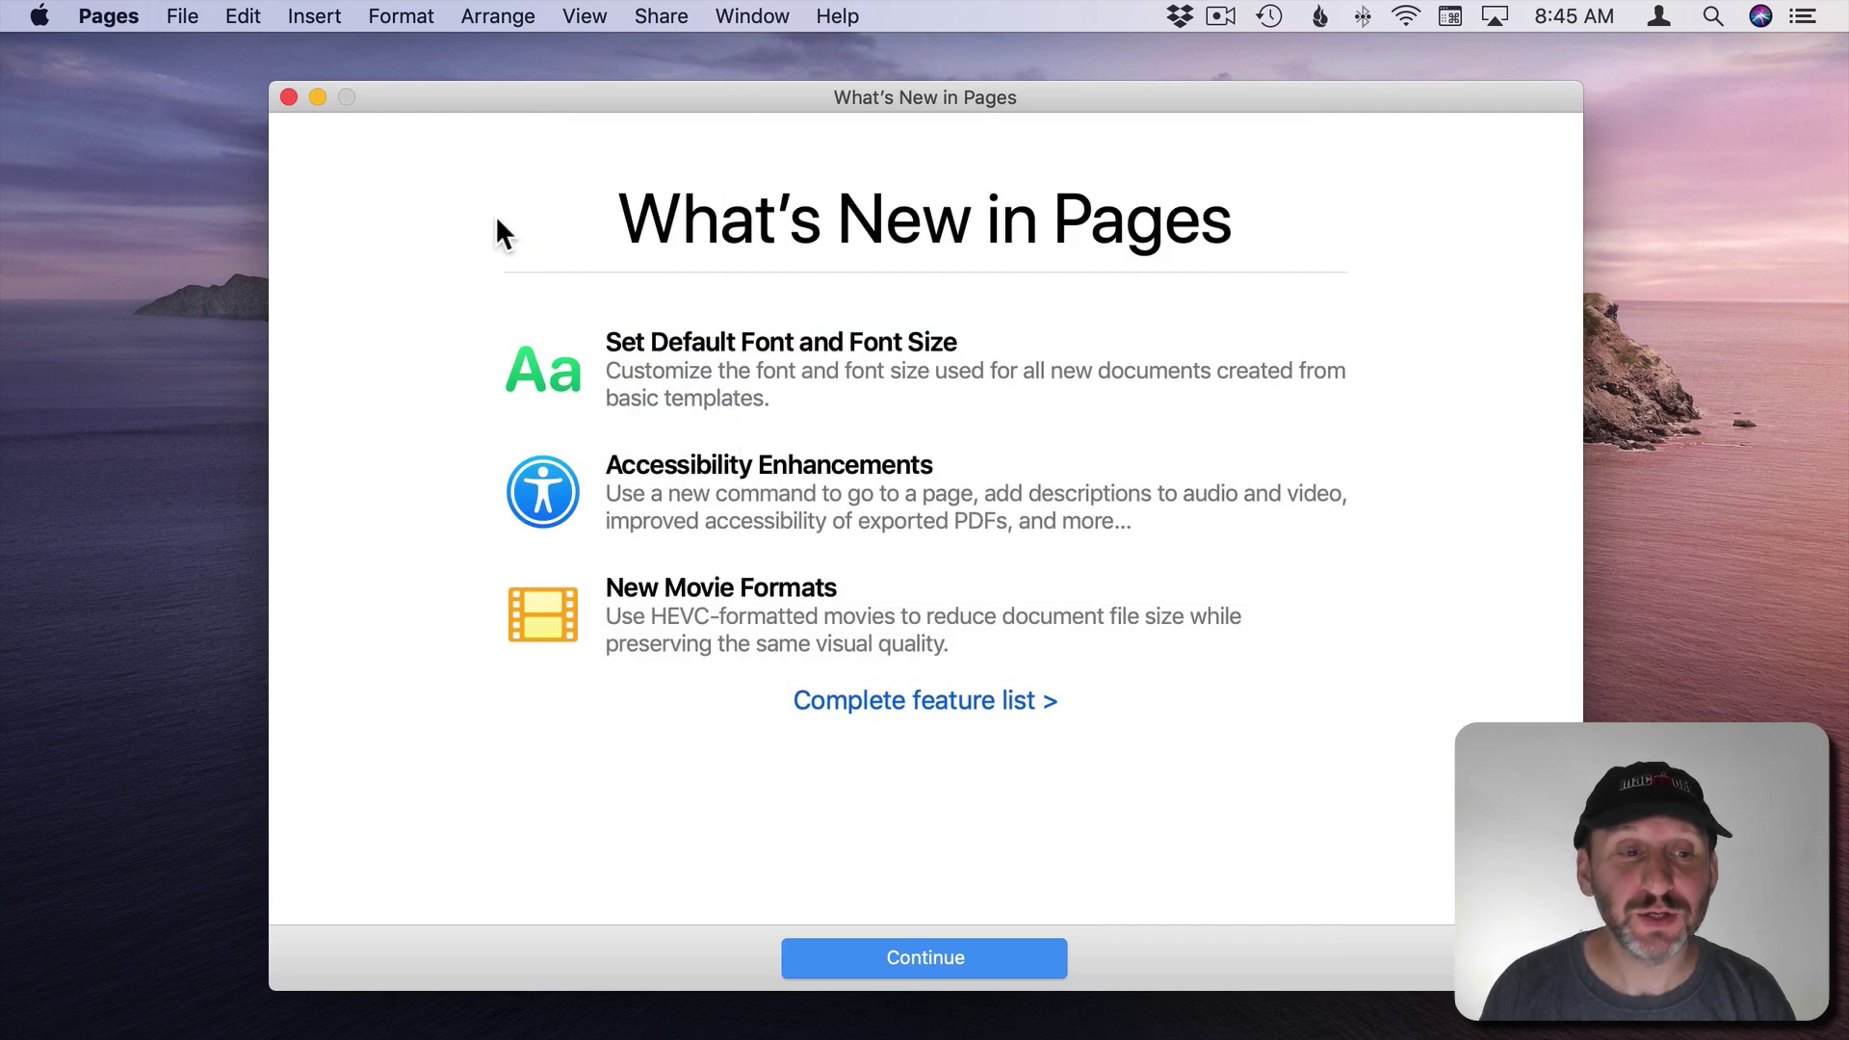
- Open the Help menu and dismiss it without choosing anything
left_click(836, 18)
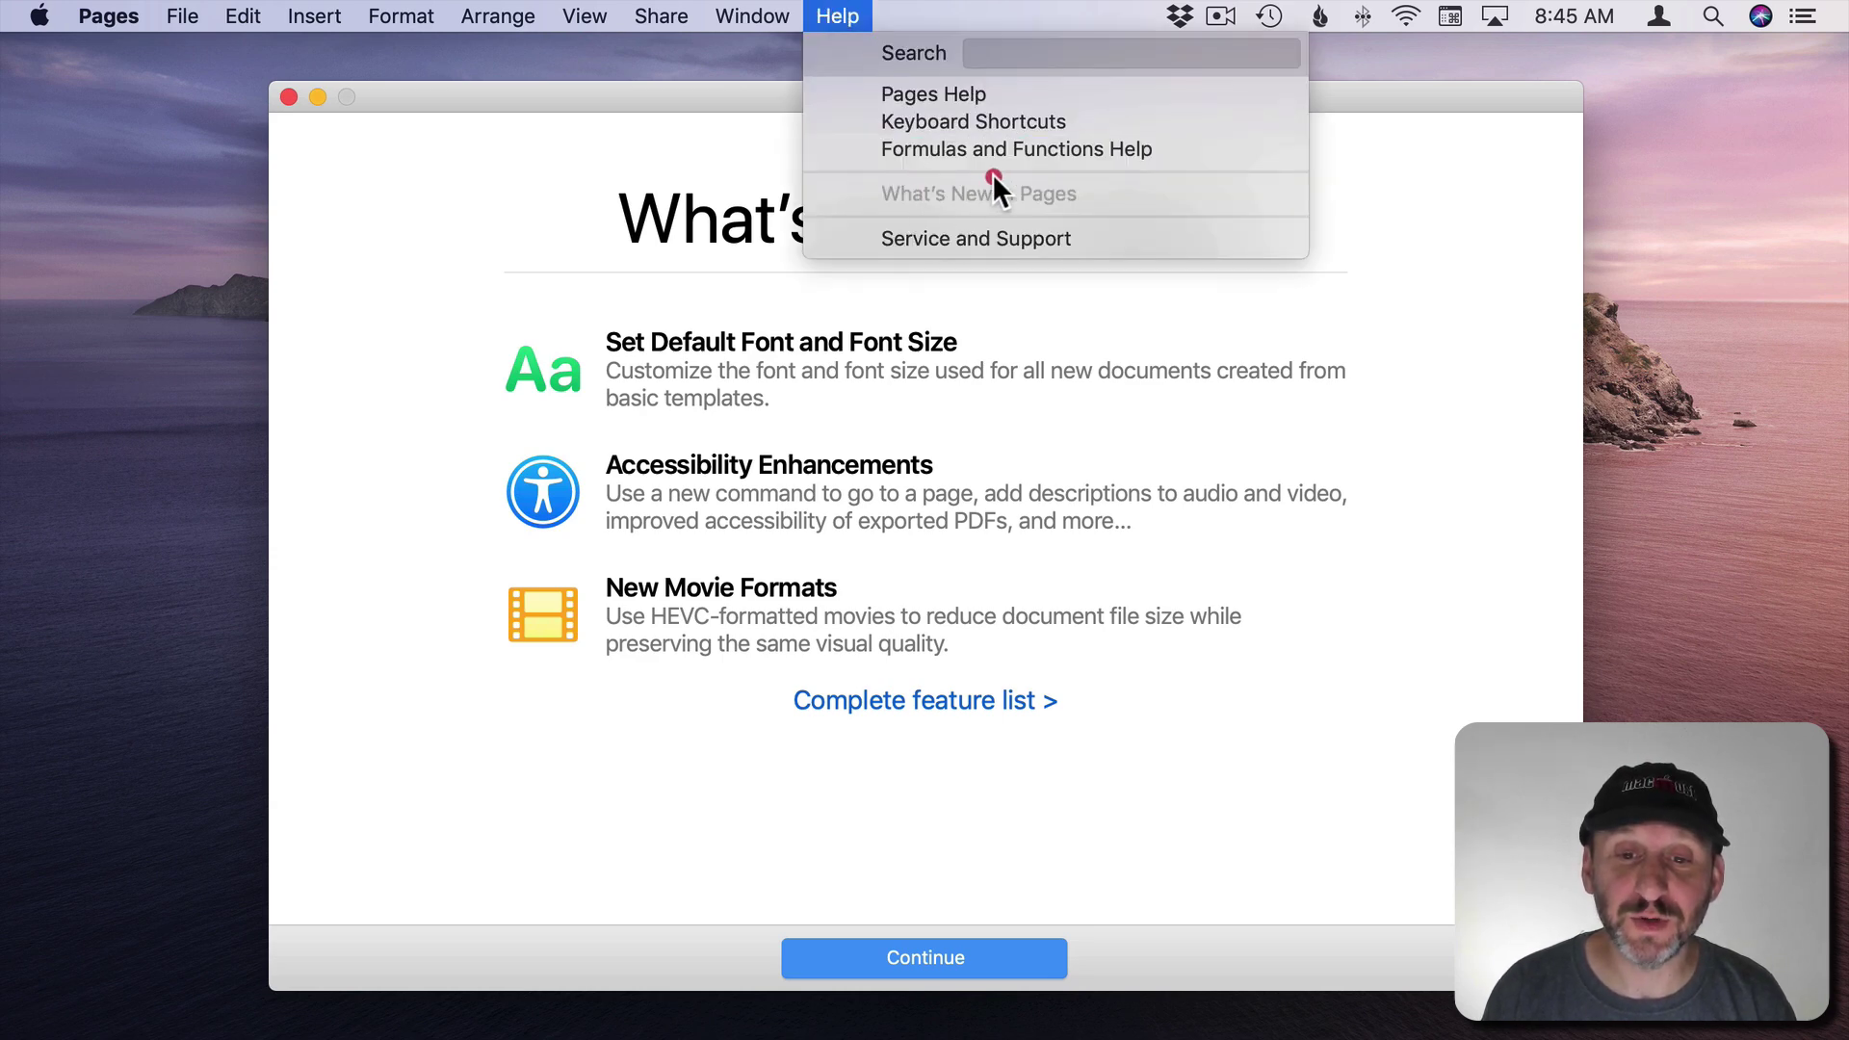
left_click(607, 279)
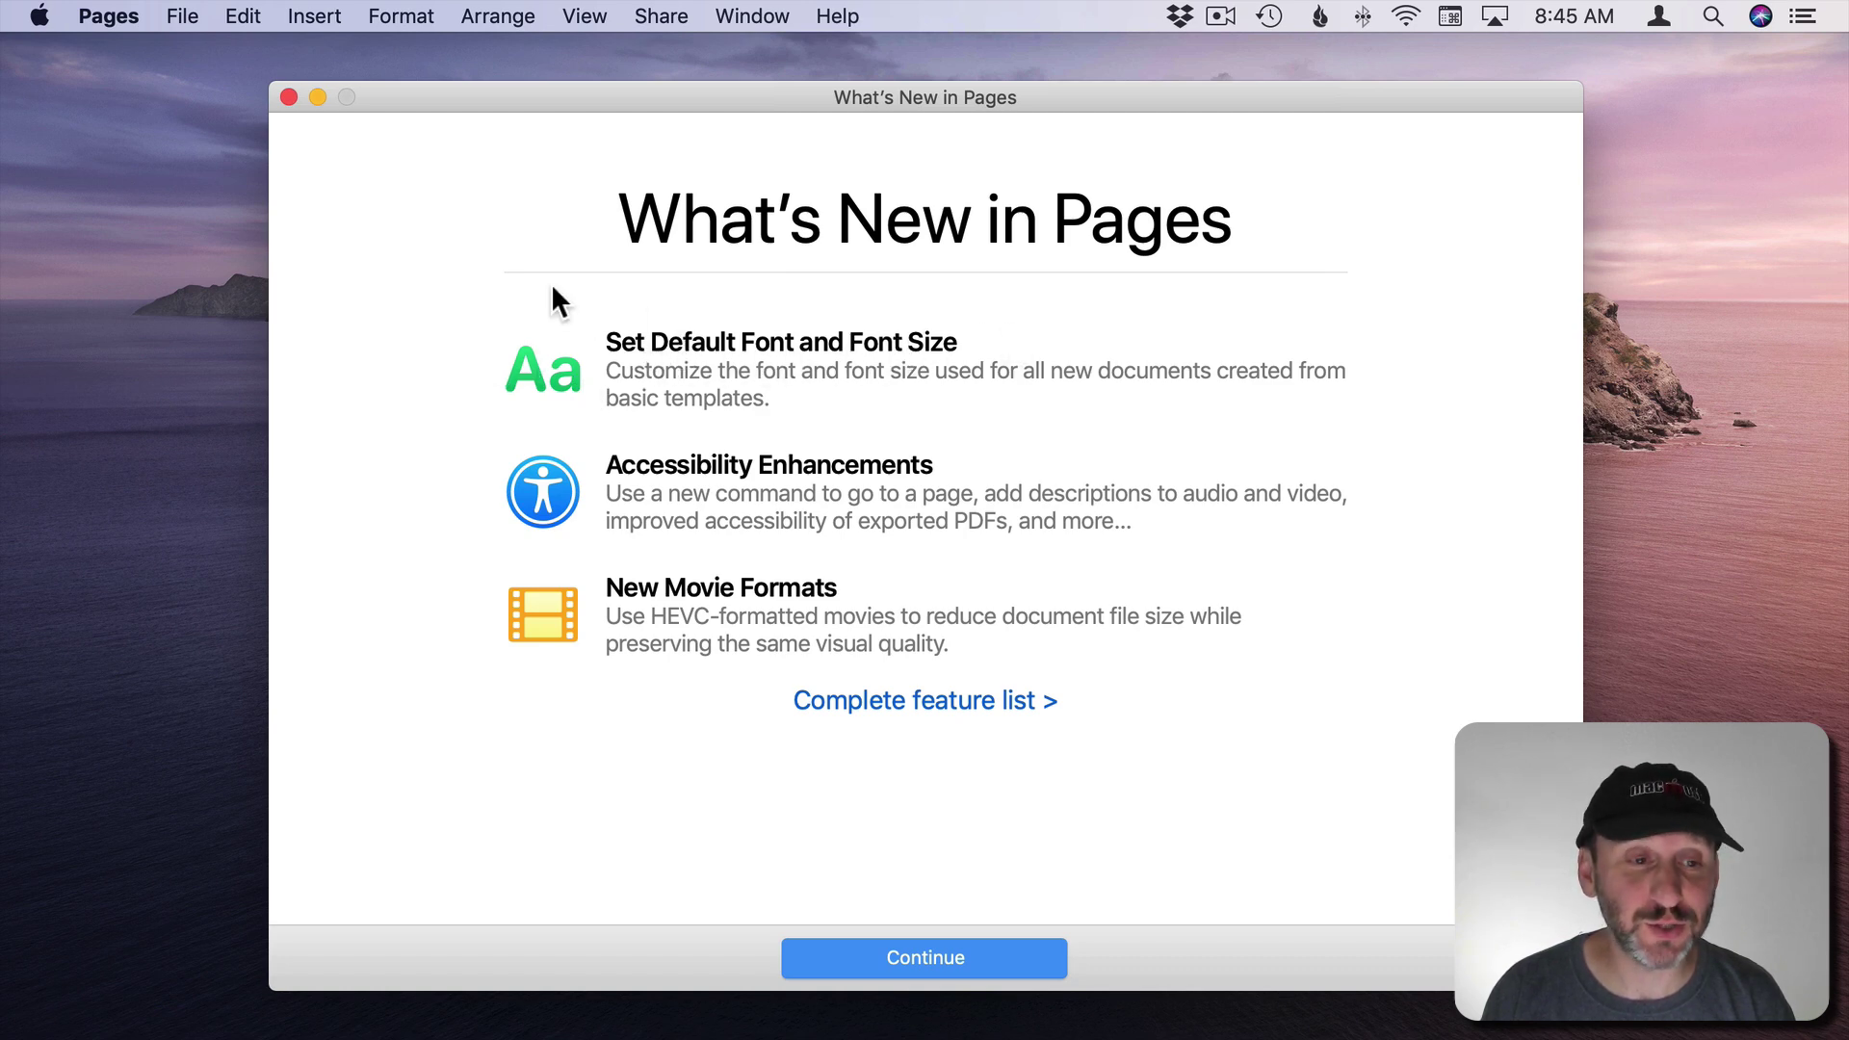
- Close What's New, then enable Default Font in General preferences as Minion Pro 12 pt
left_click(288, 98)
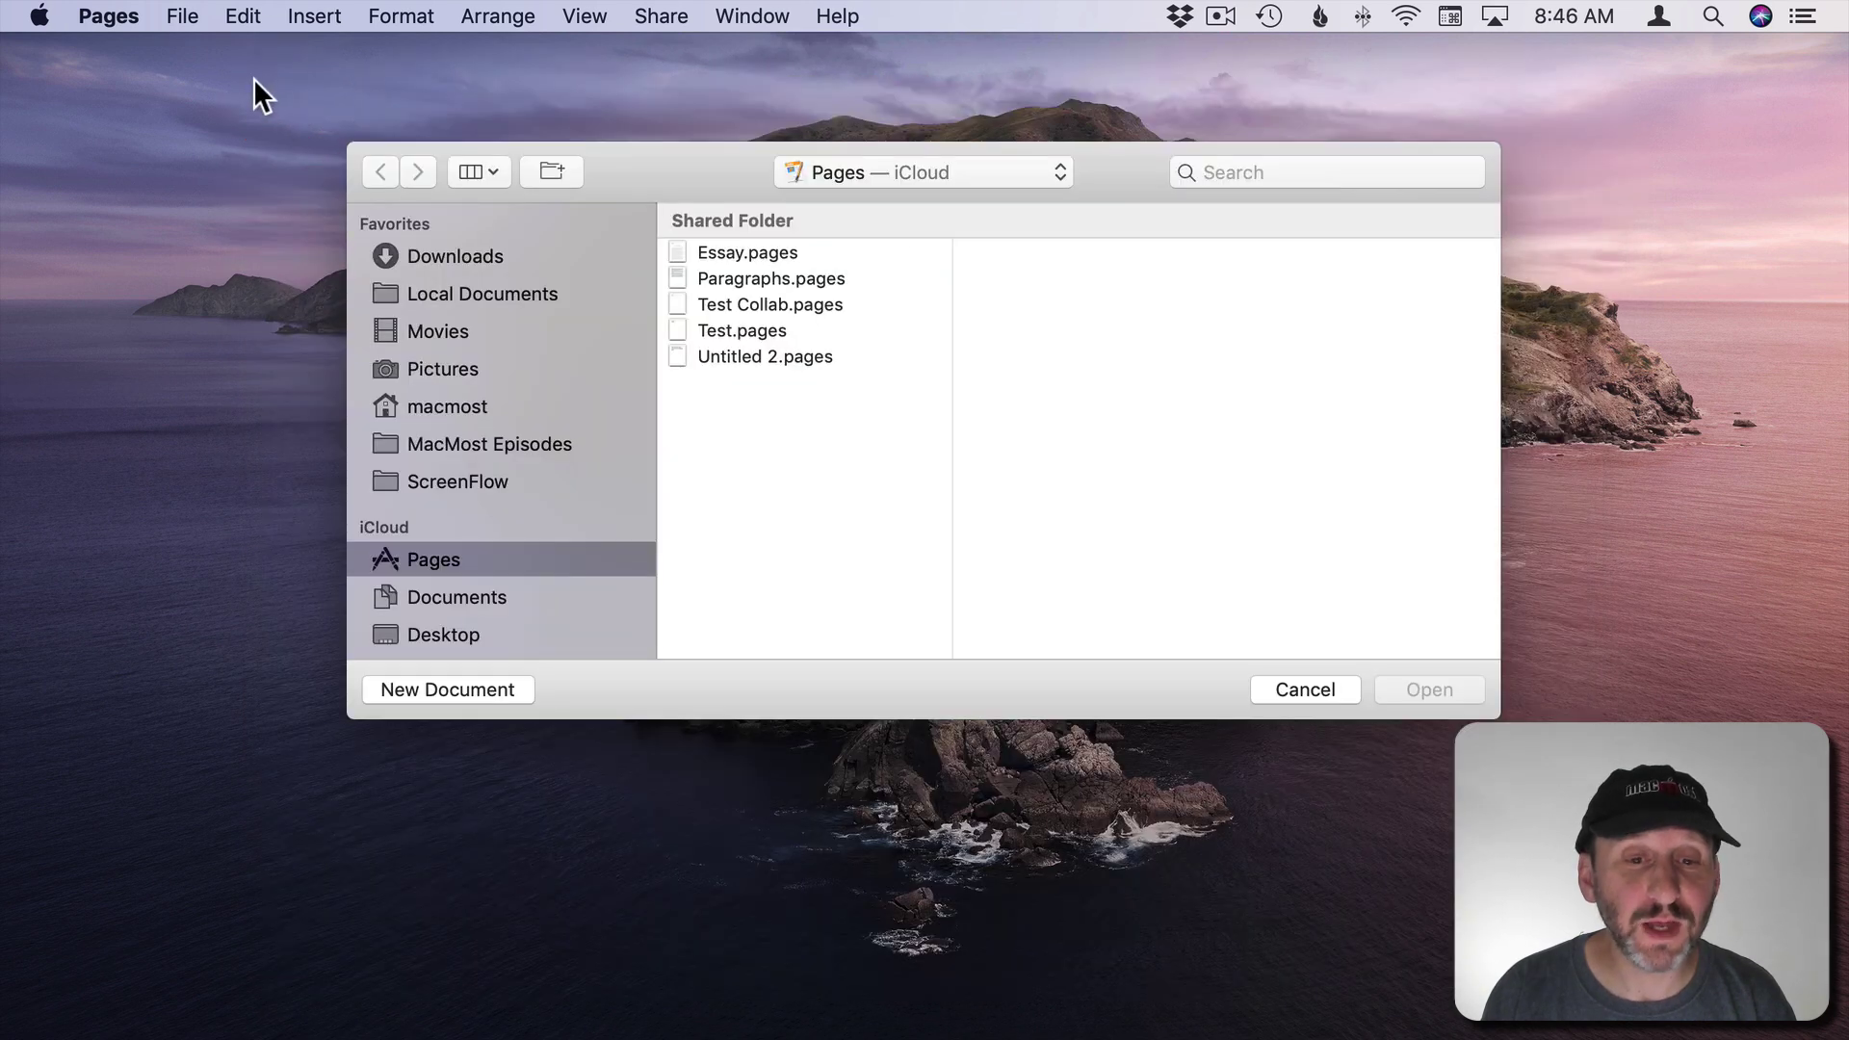
left_click(106, 16)
left_click(147, 98)
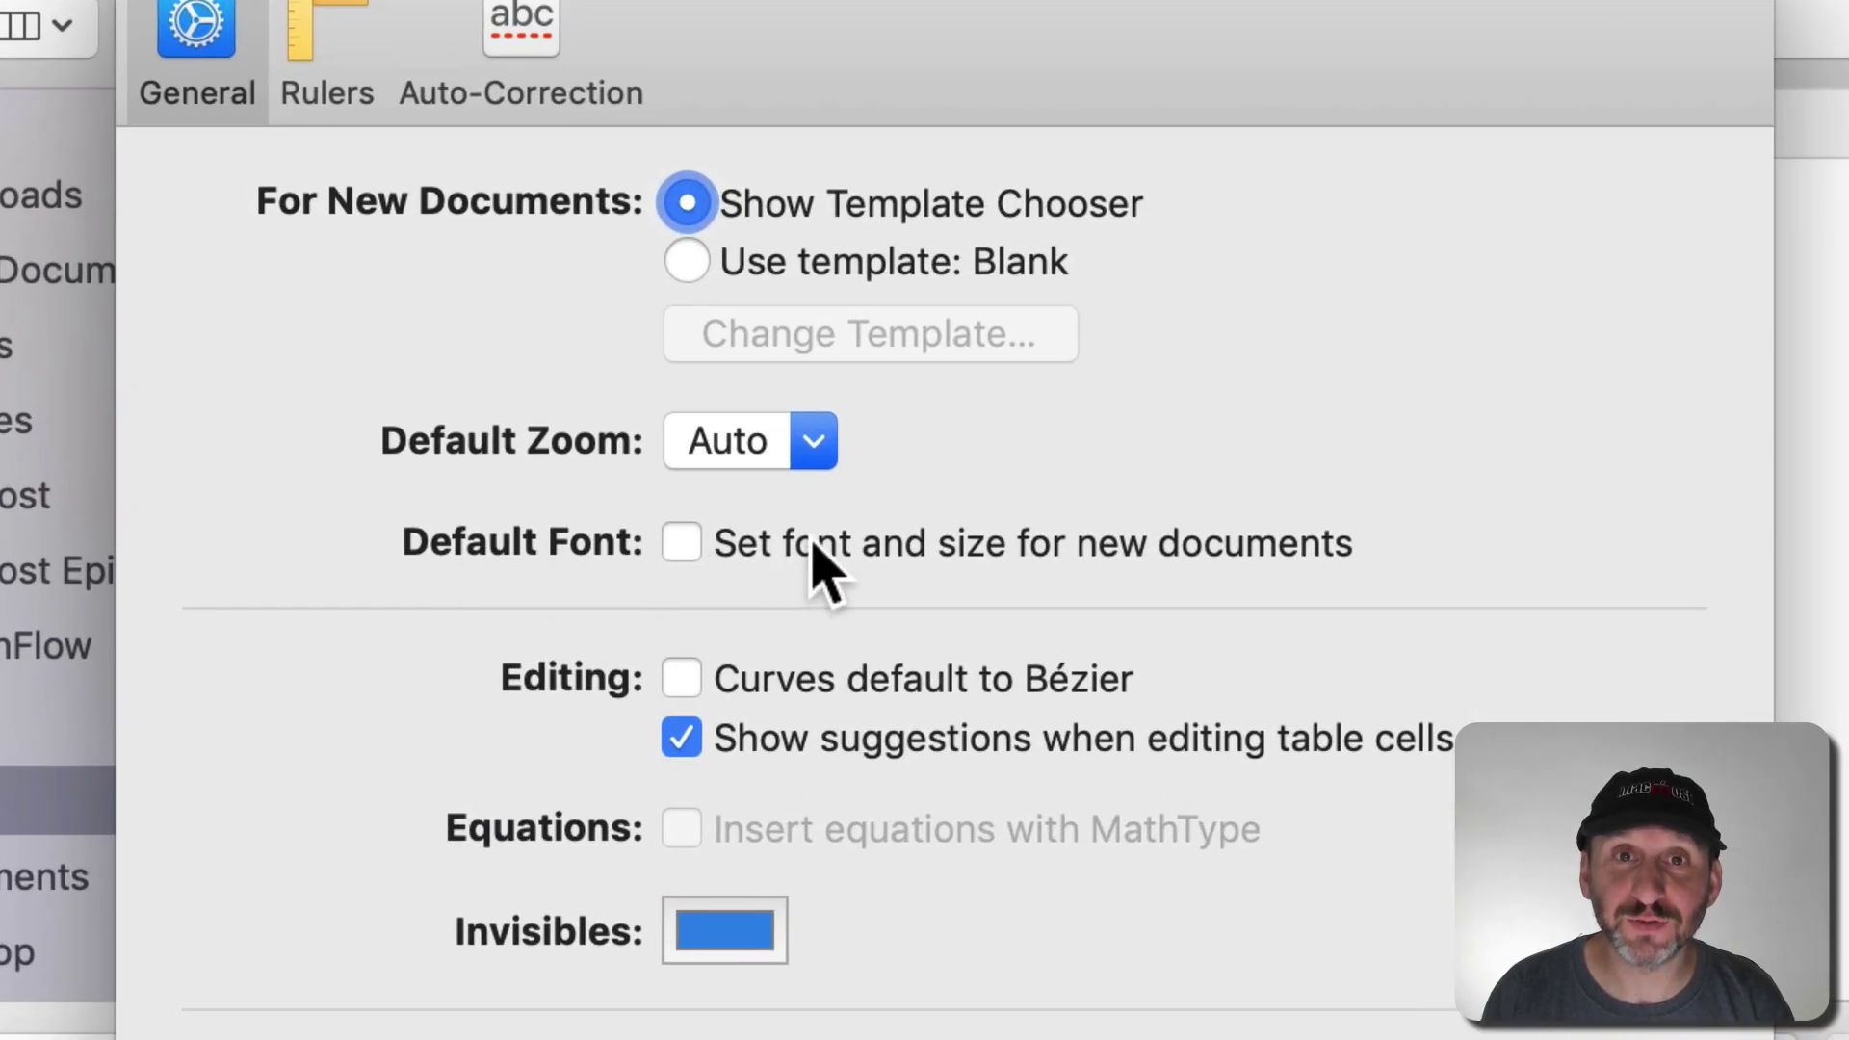
left_click(682, 547)
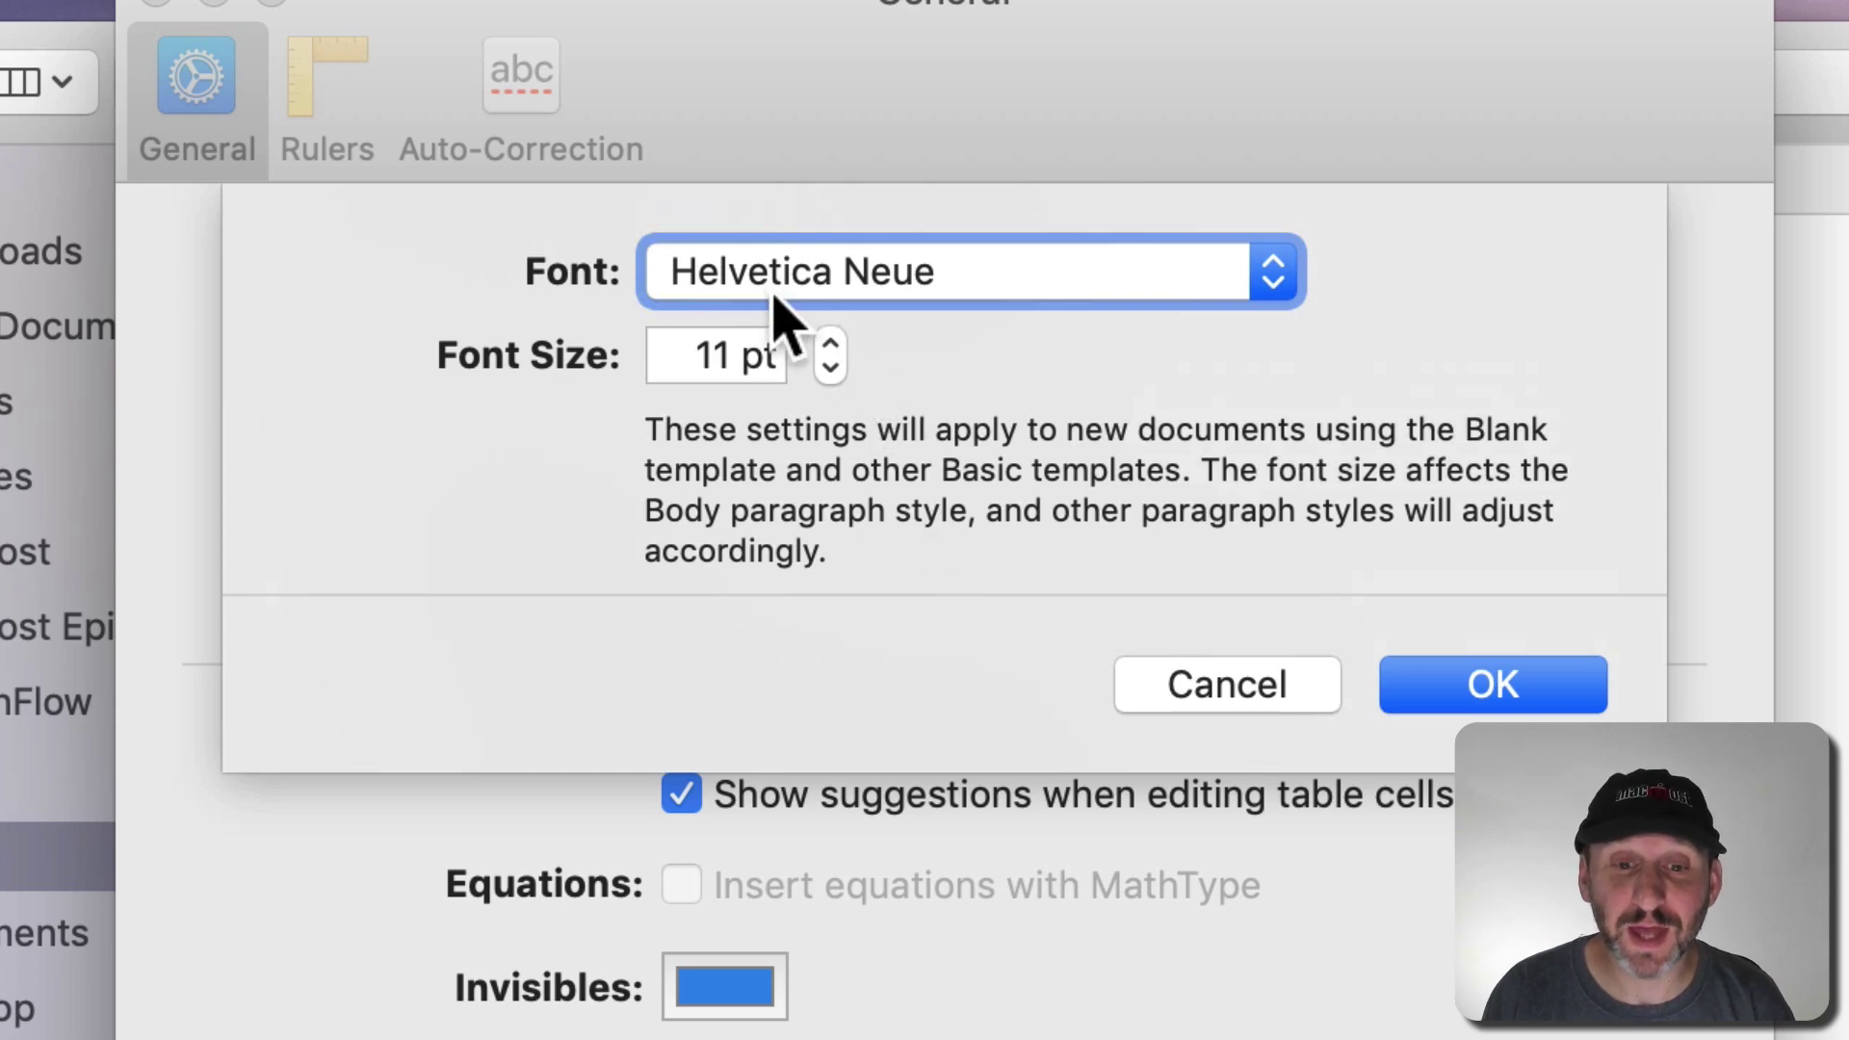
left_click(816, 280)
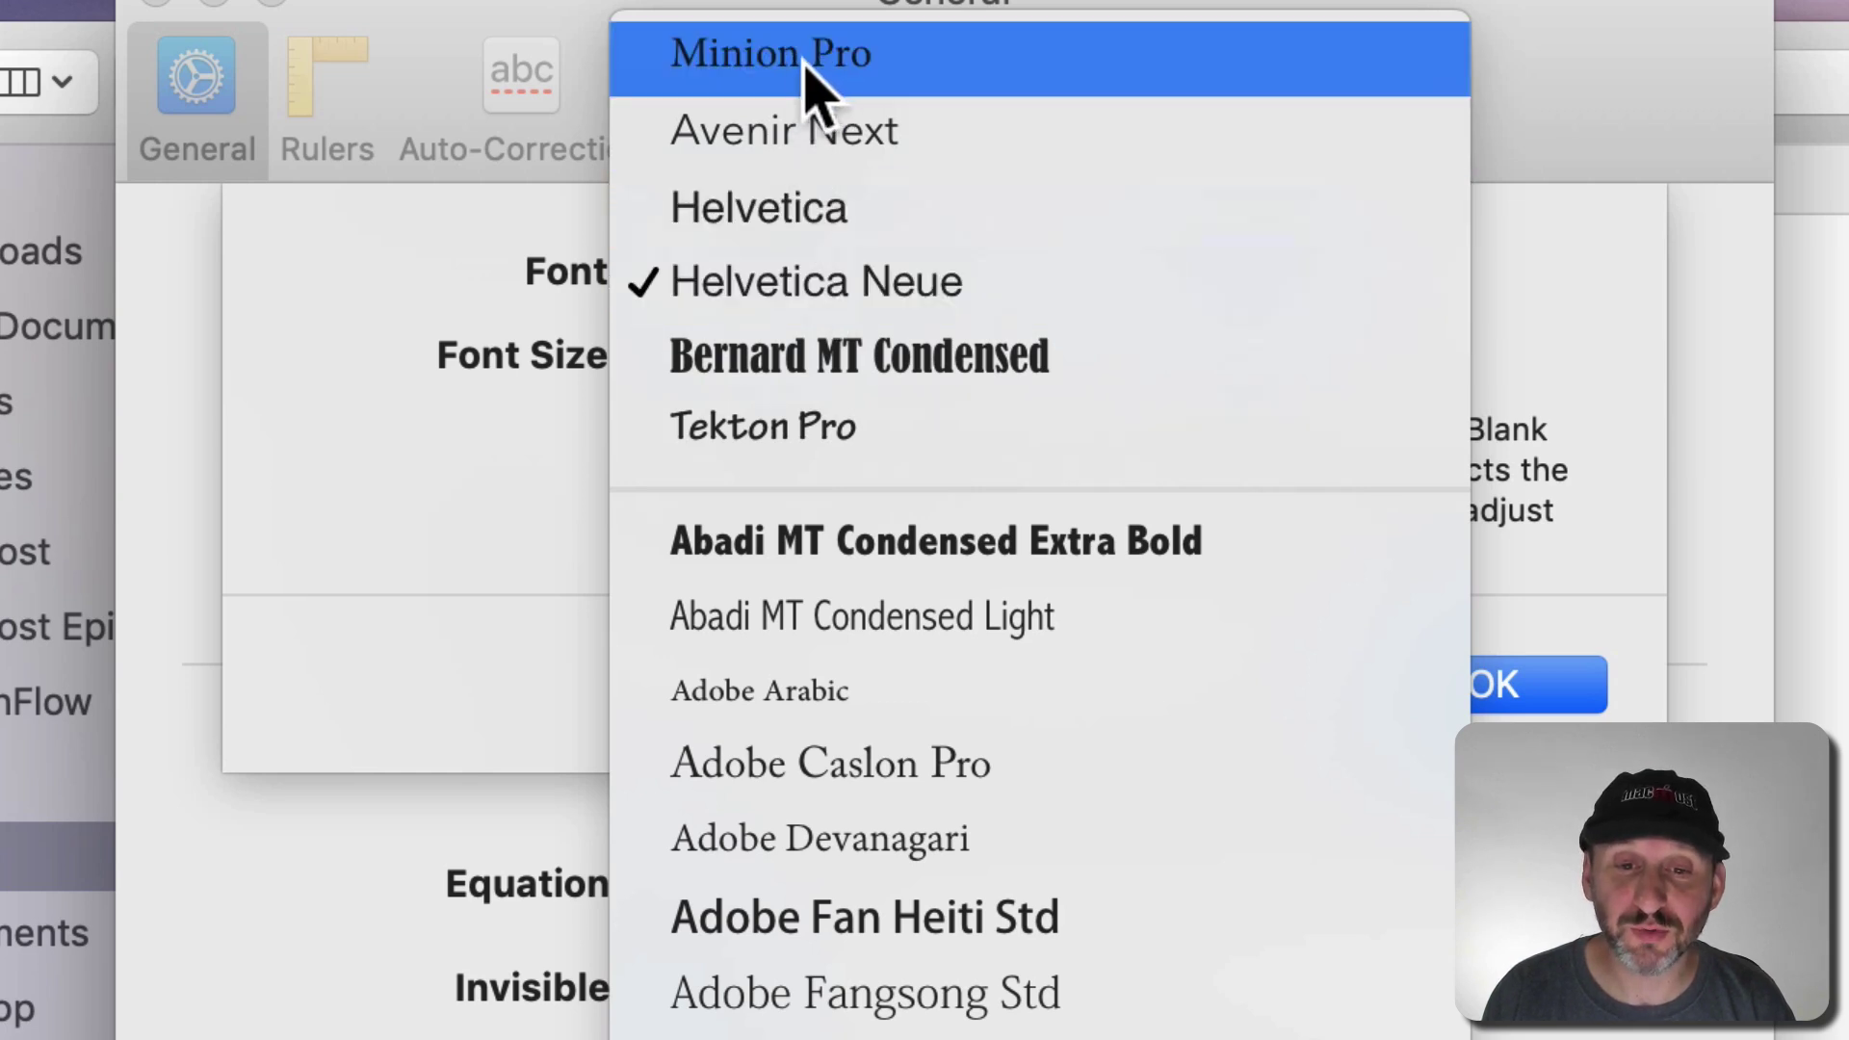
left_click(804, 69)
left_click(828, 343)
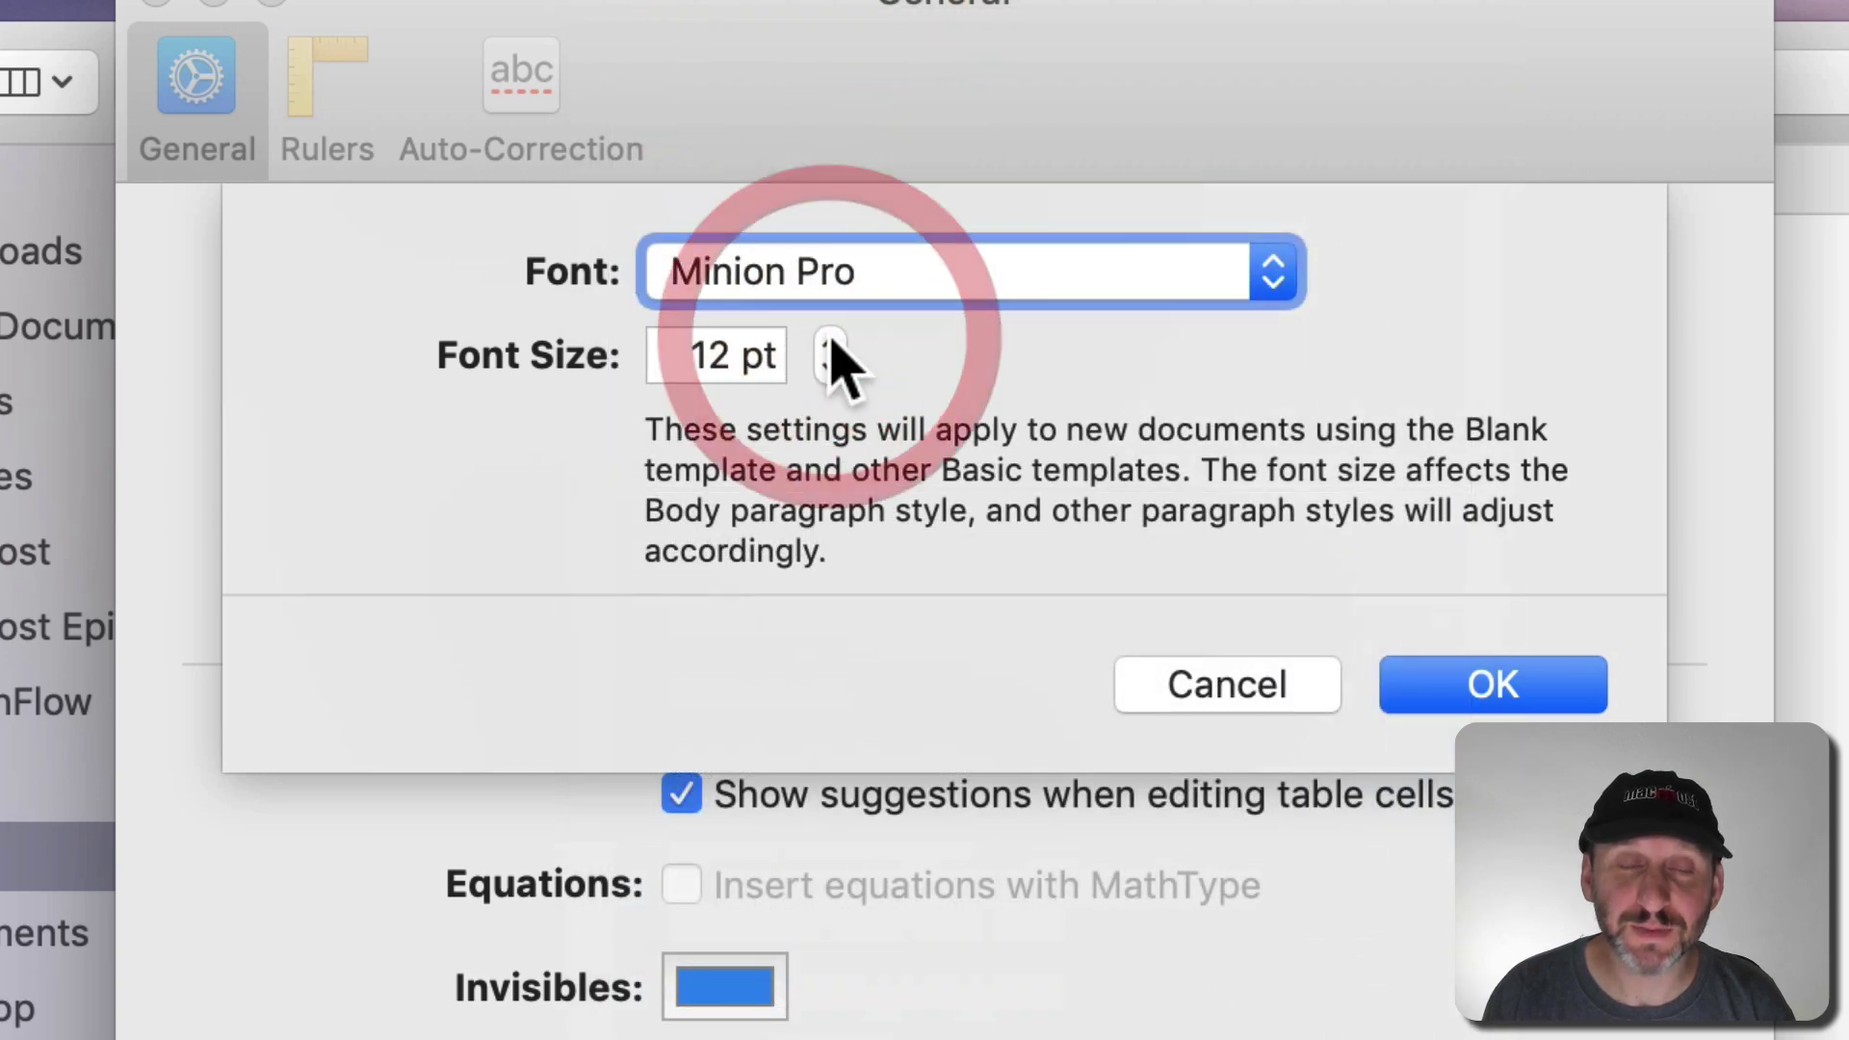
left_click(1435, 698)
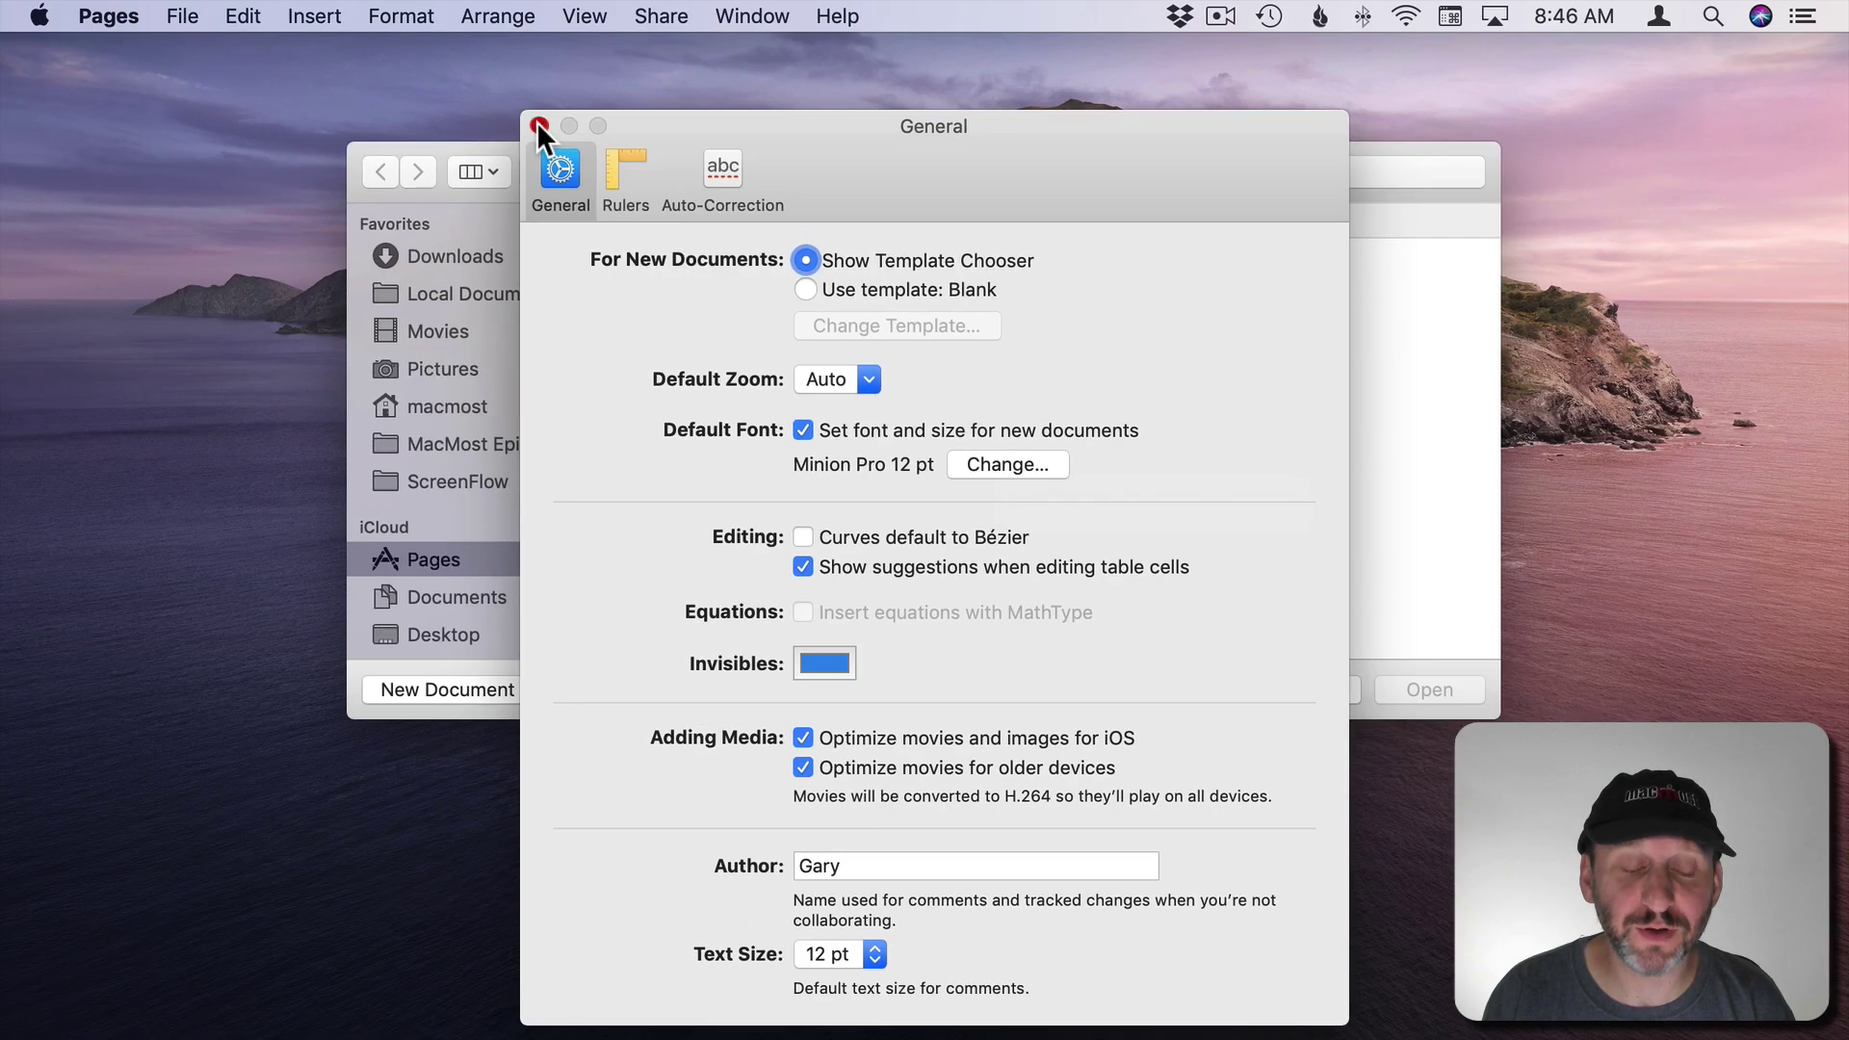
- Close Preferences, create a new Blank document and type Hello
left_click(537, 124)
left_click(469, 687)
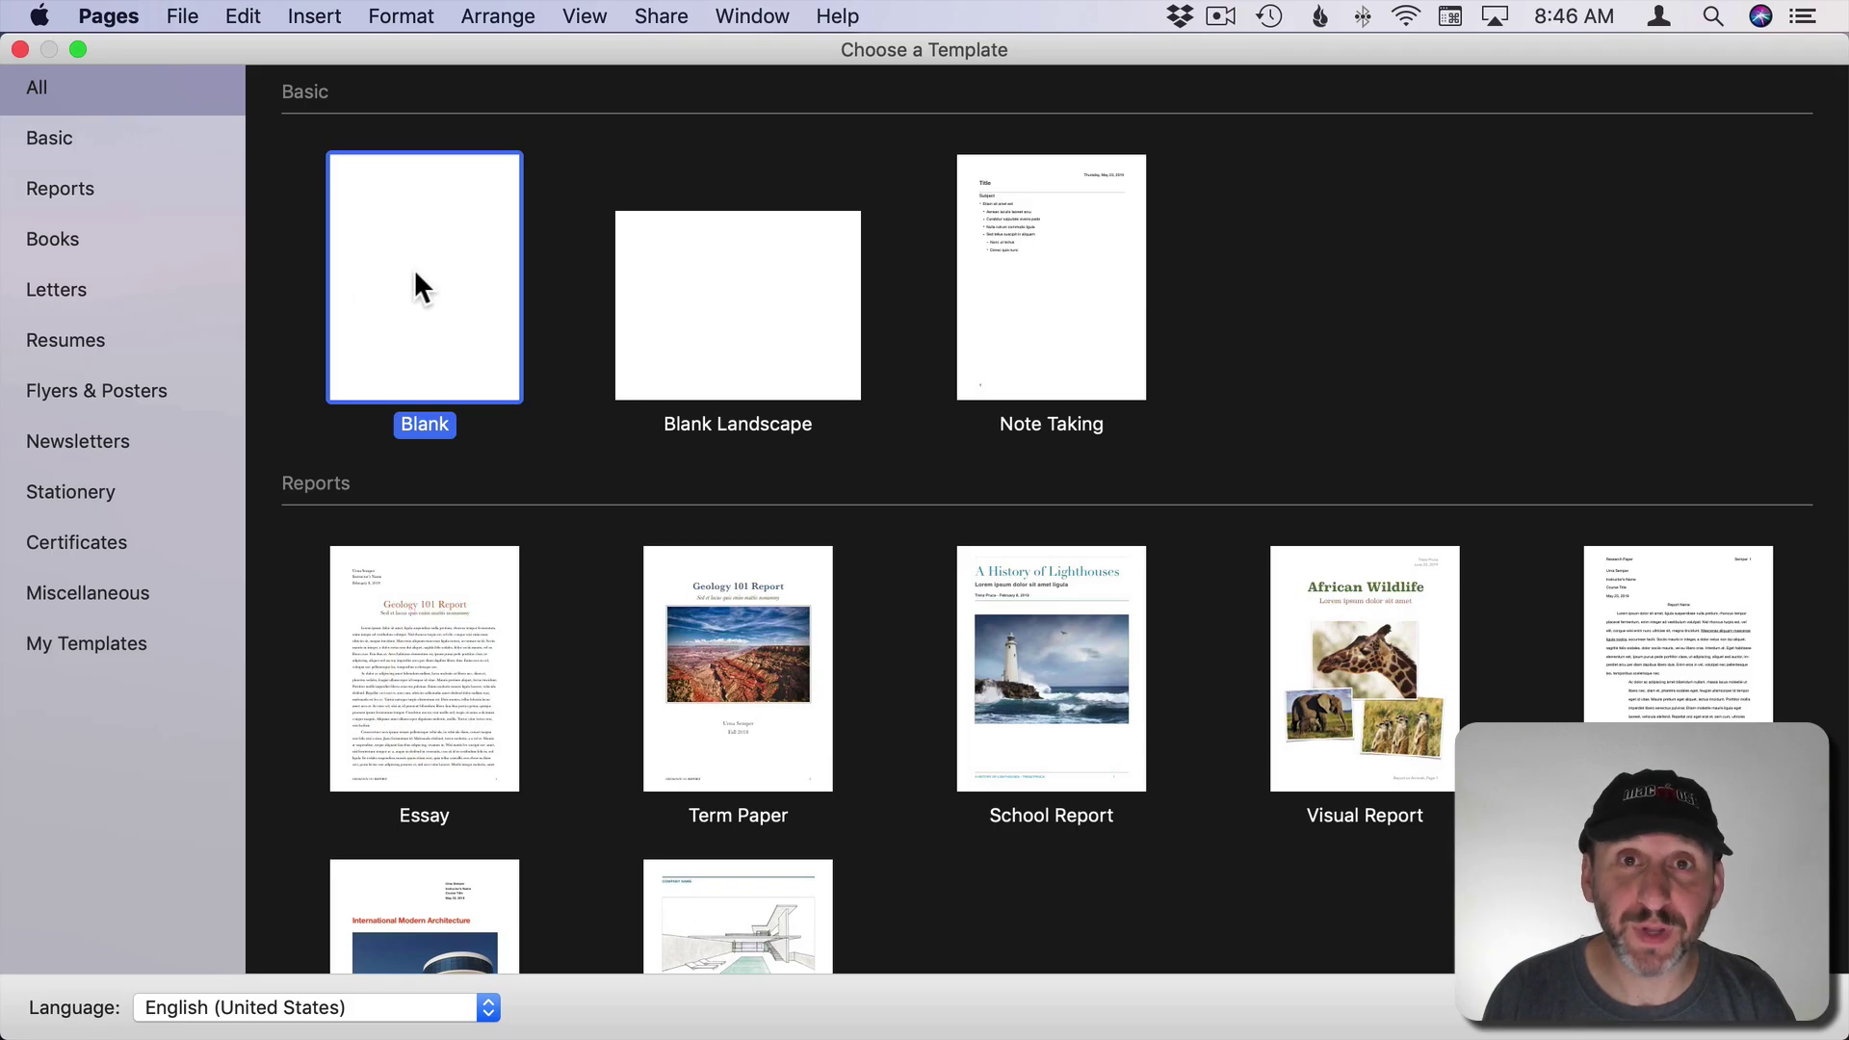
double_click(415, 272)
type("Hello")
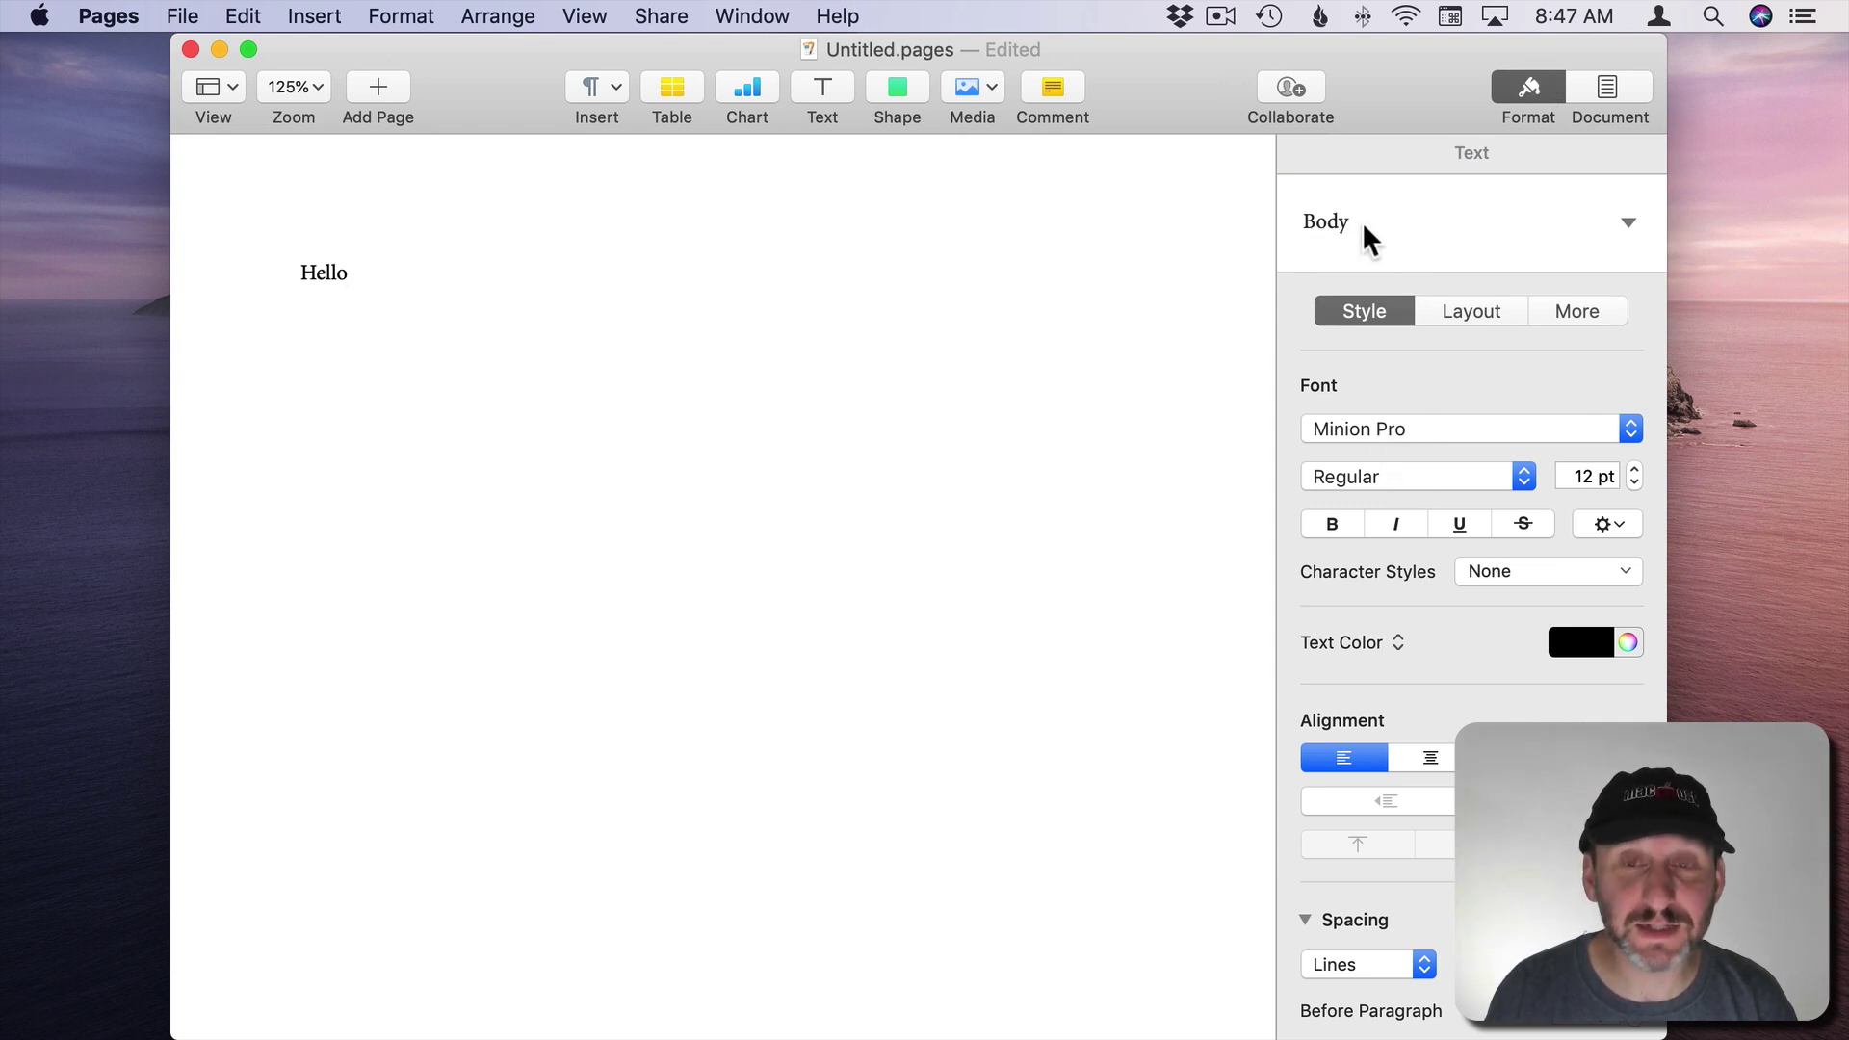
- Apply the Title paragraph style to Hello and reopen the paragraph styles list
left_click(1624, 225)
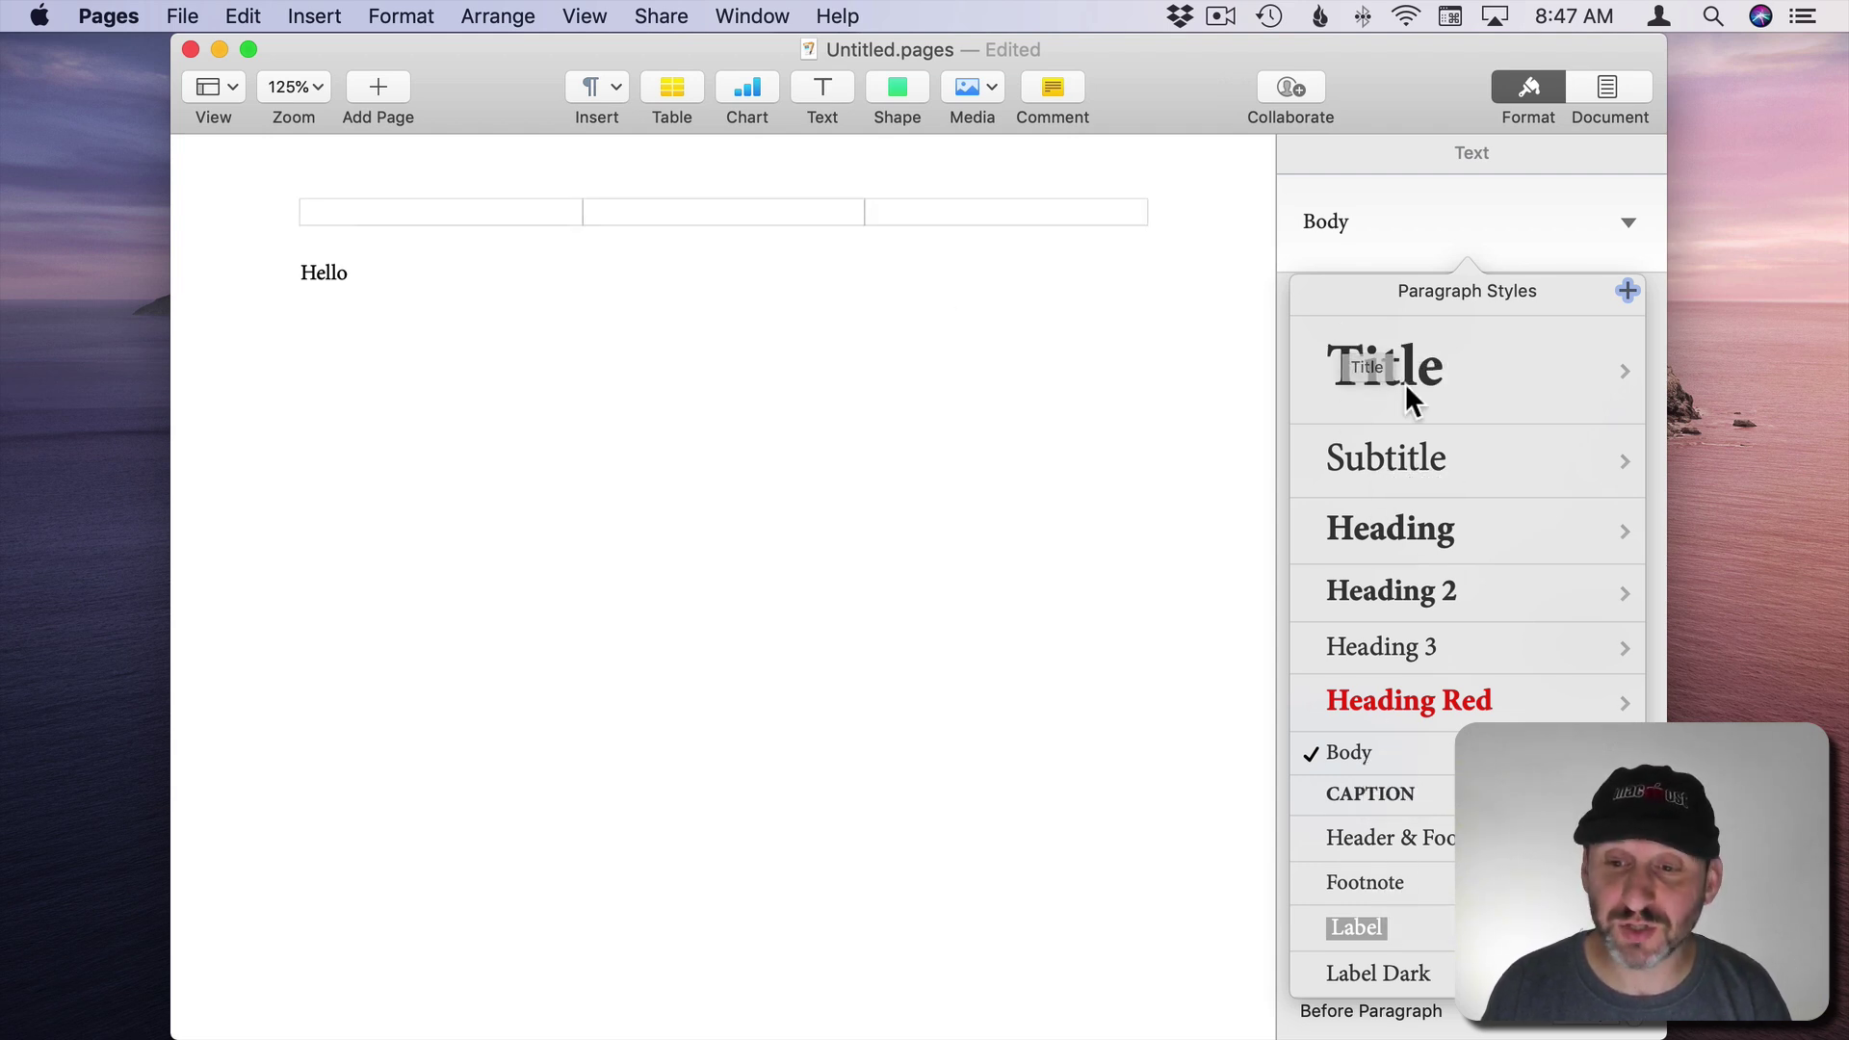
left_click(1377, 368)
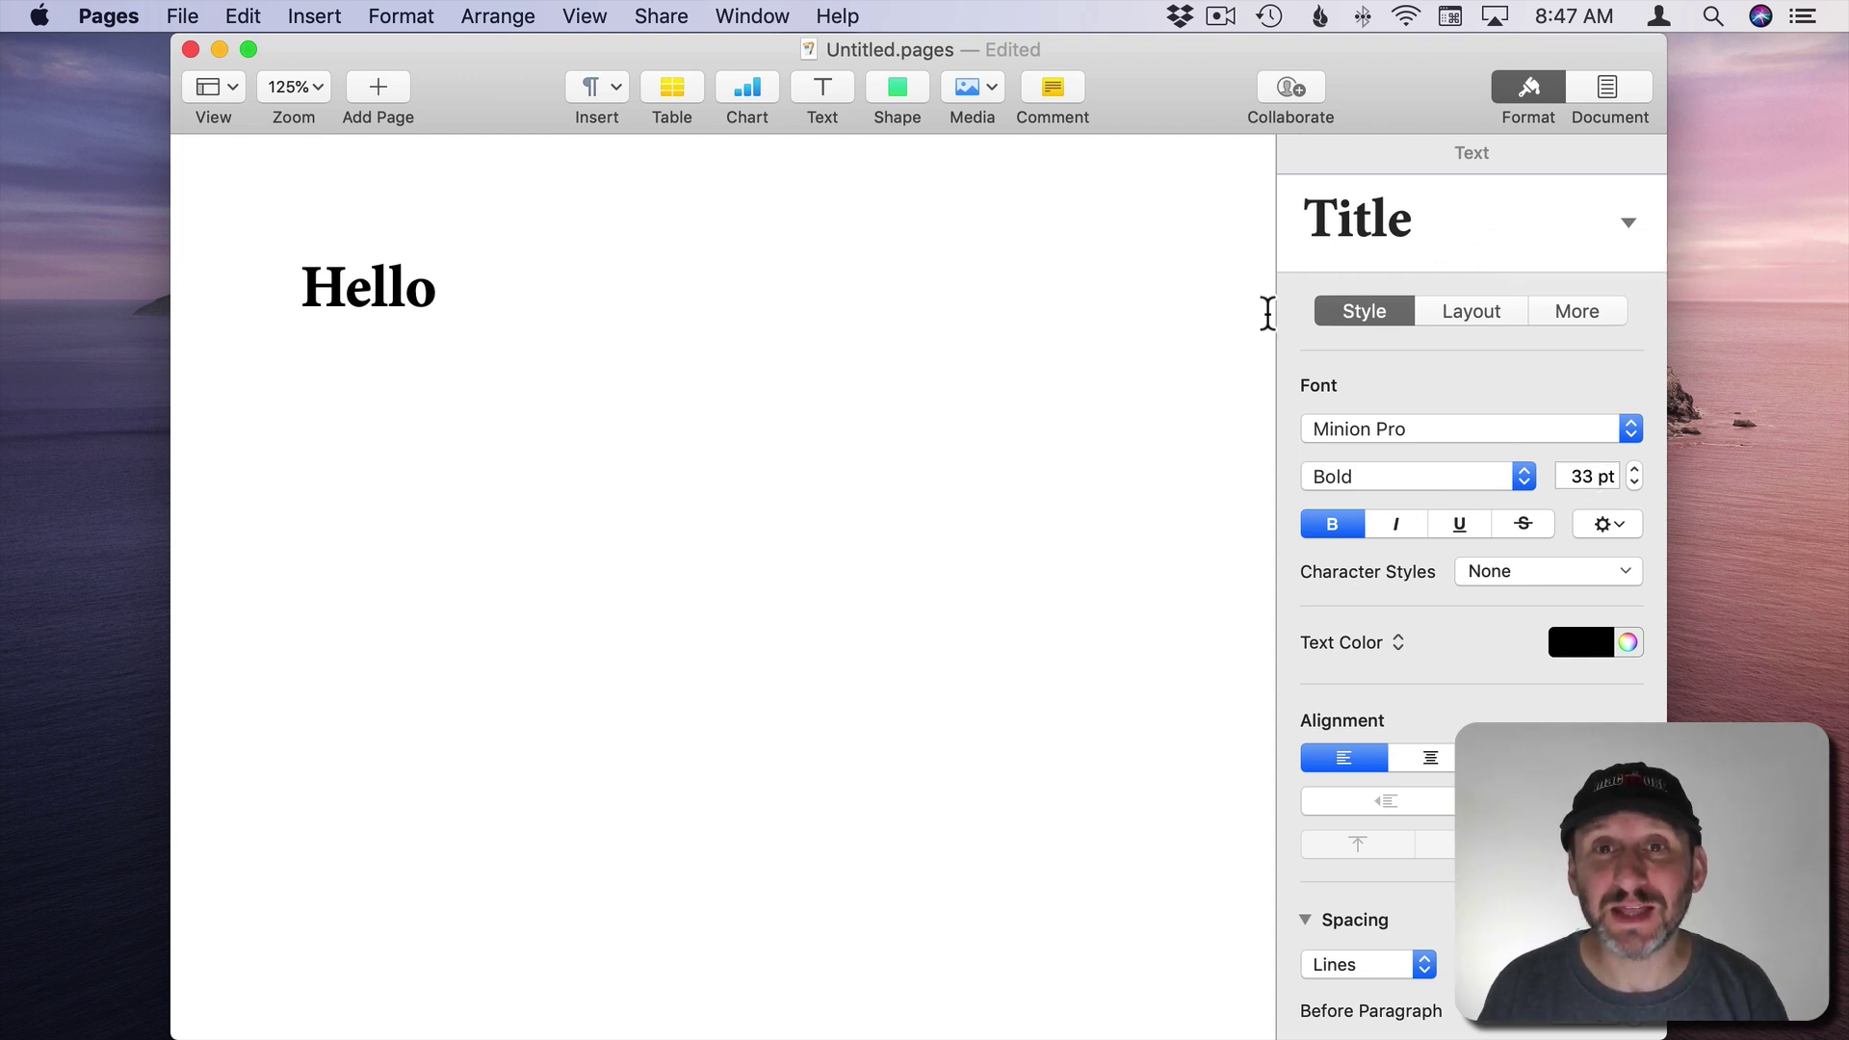
left_click(1406, 231)
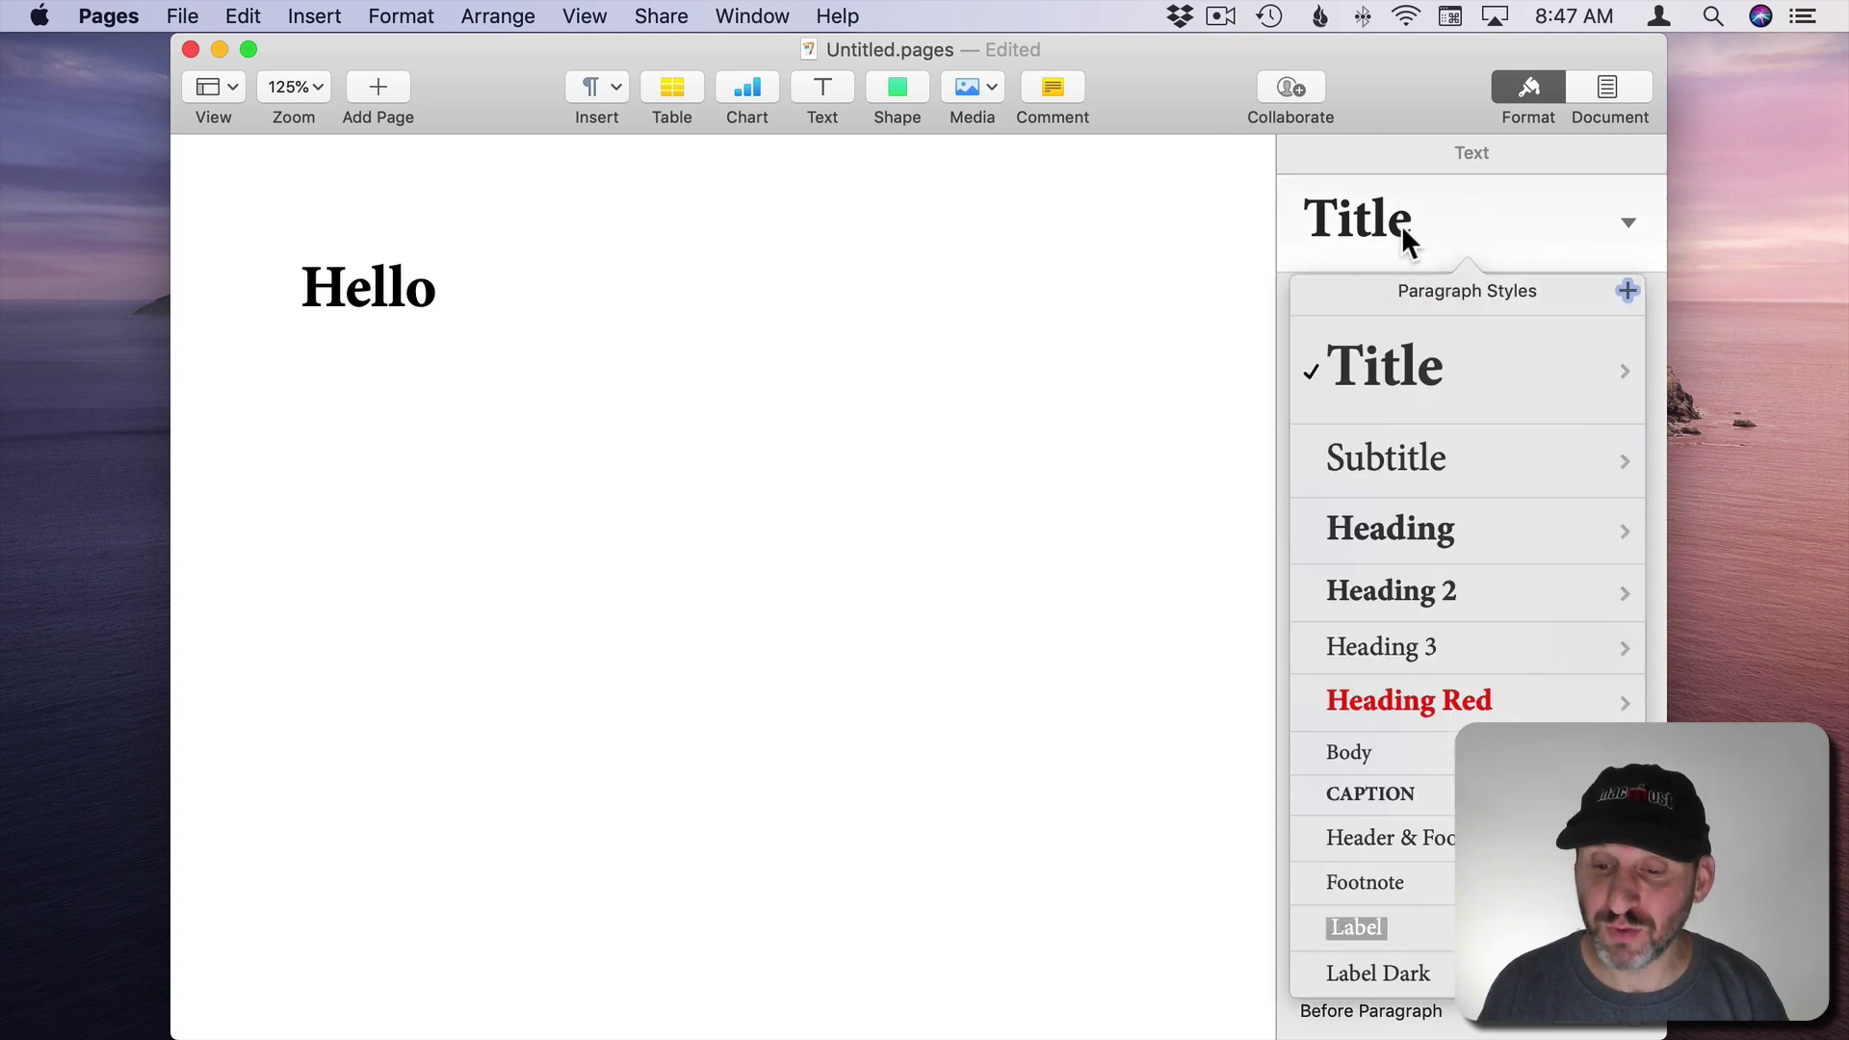
- Close the test document and delete it without saving
left_click(1400, 379)
left_click(189, 50)
left_click(694, 459)
- Adjust the default font to Minion Pro 16 pt in Preferences, then close them
left_click(109, 15)
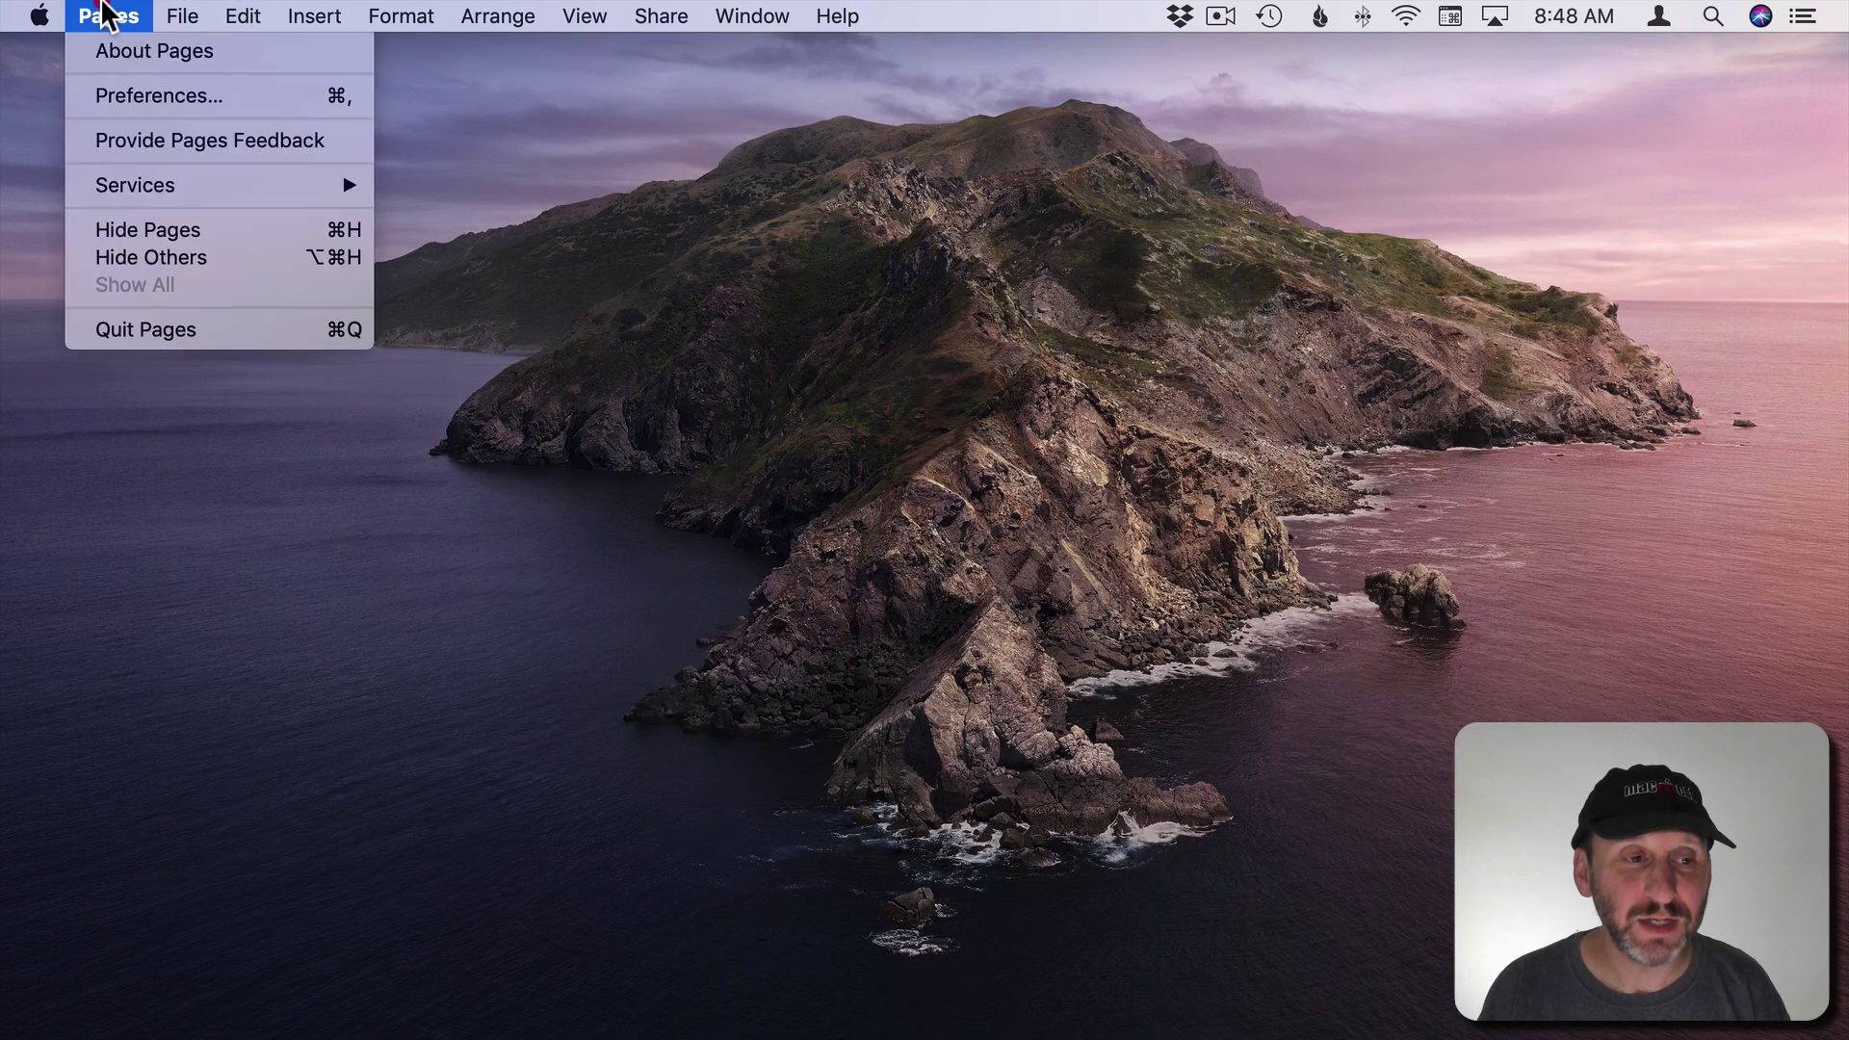
left_click(143, 96)
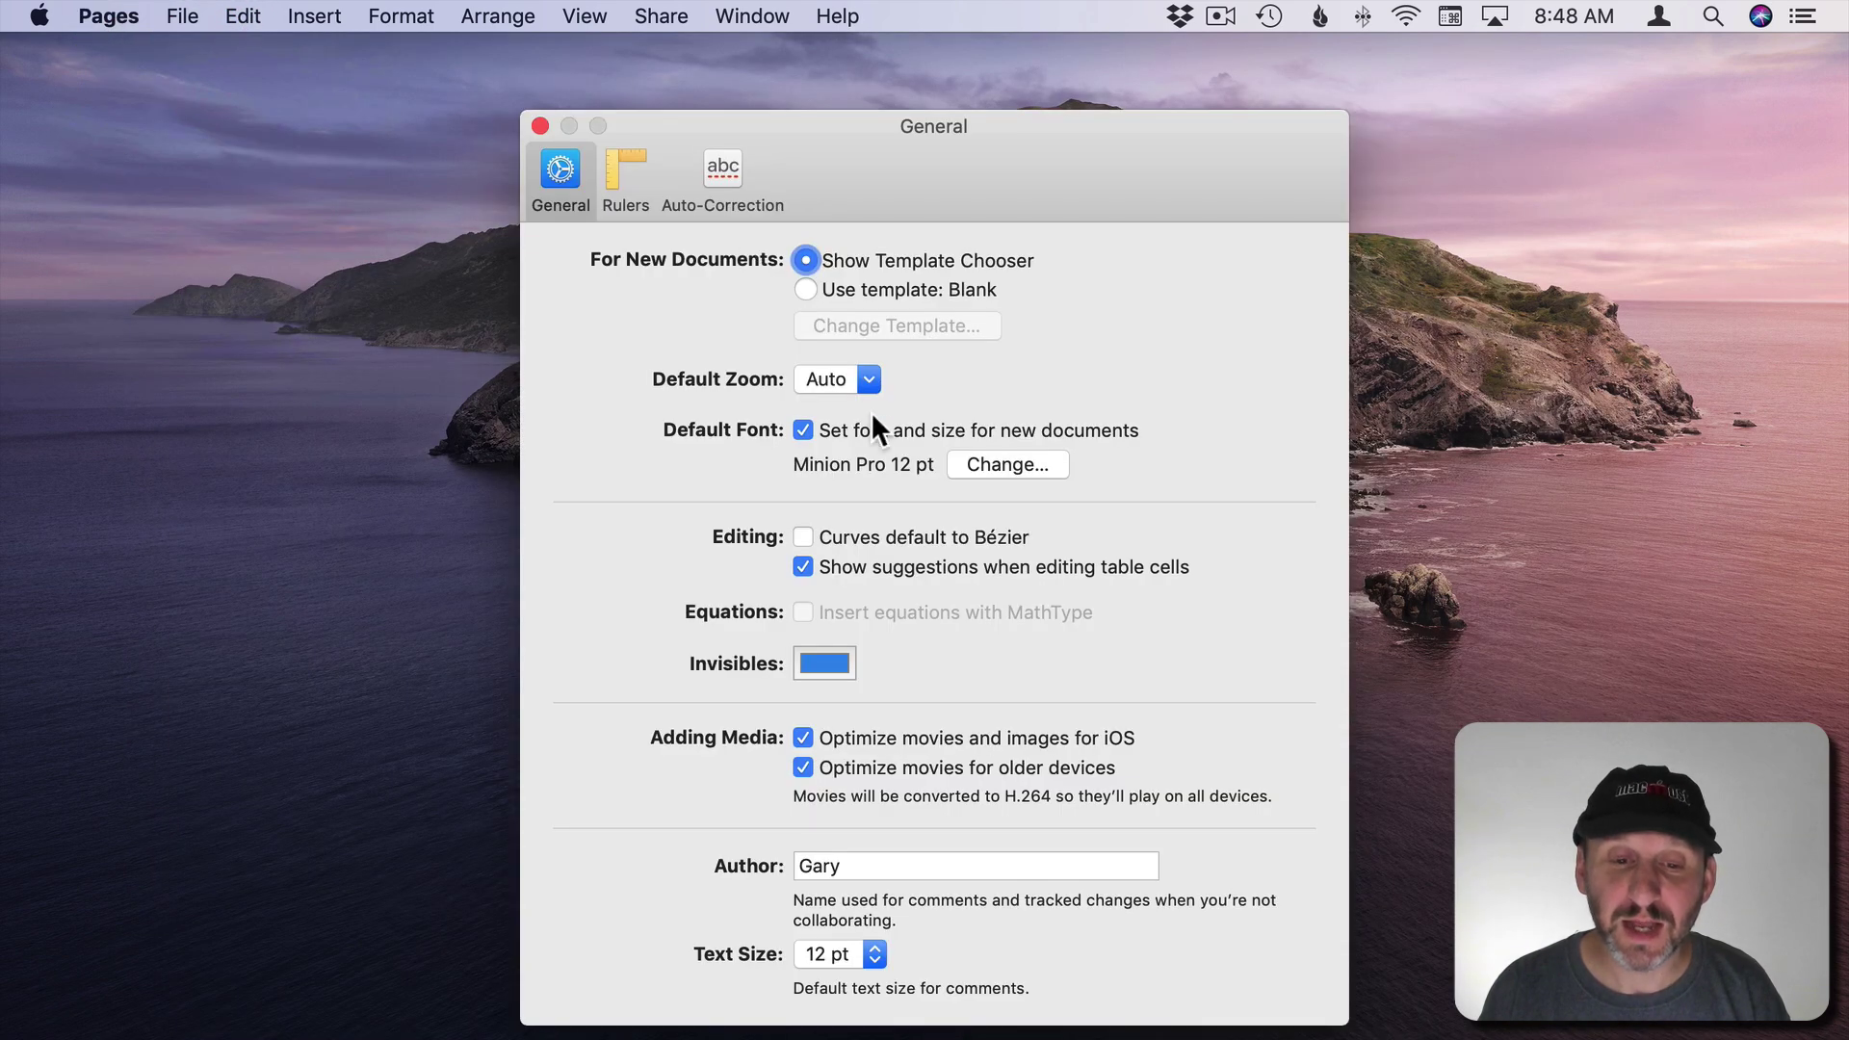
left_click(984, 462)
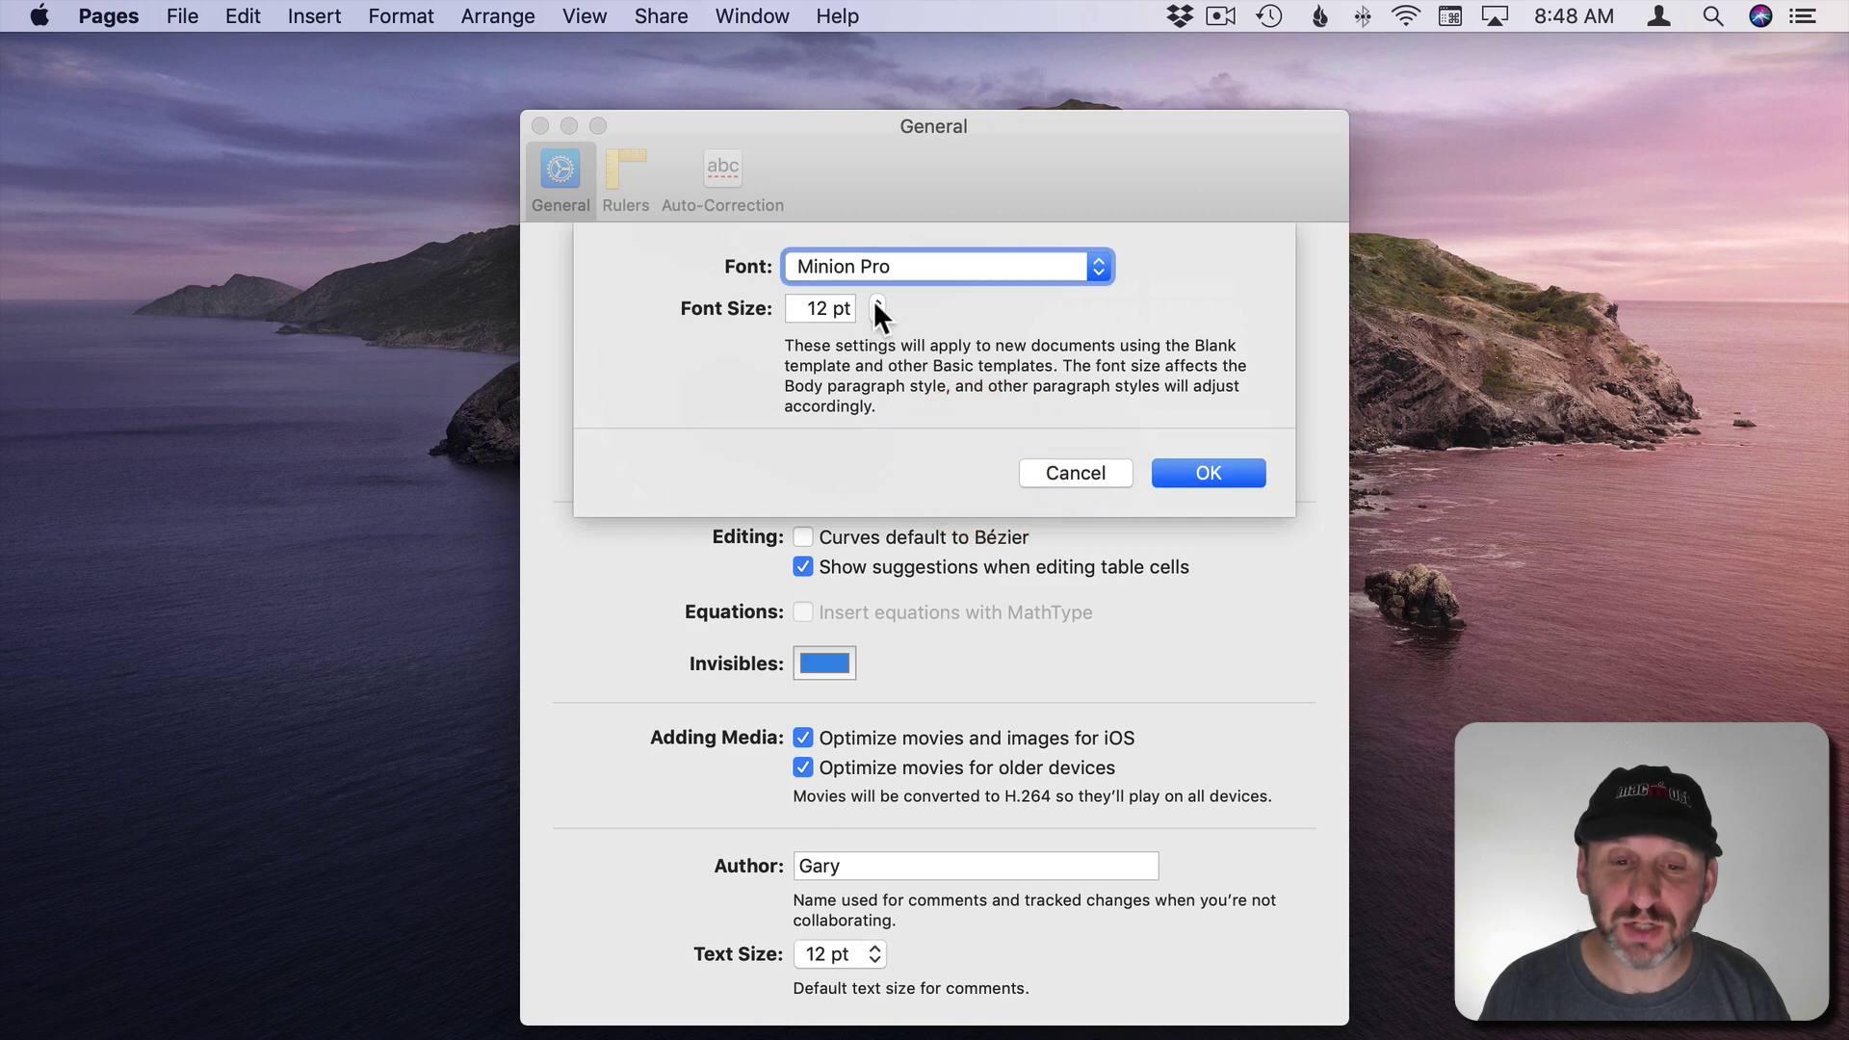
left_click(1238, 480)
left_click(539, 127)
- Create a new Blank document and apply the Title style to its first paragraph
left_click(182, 16)
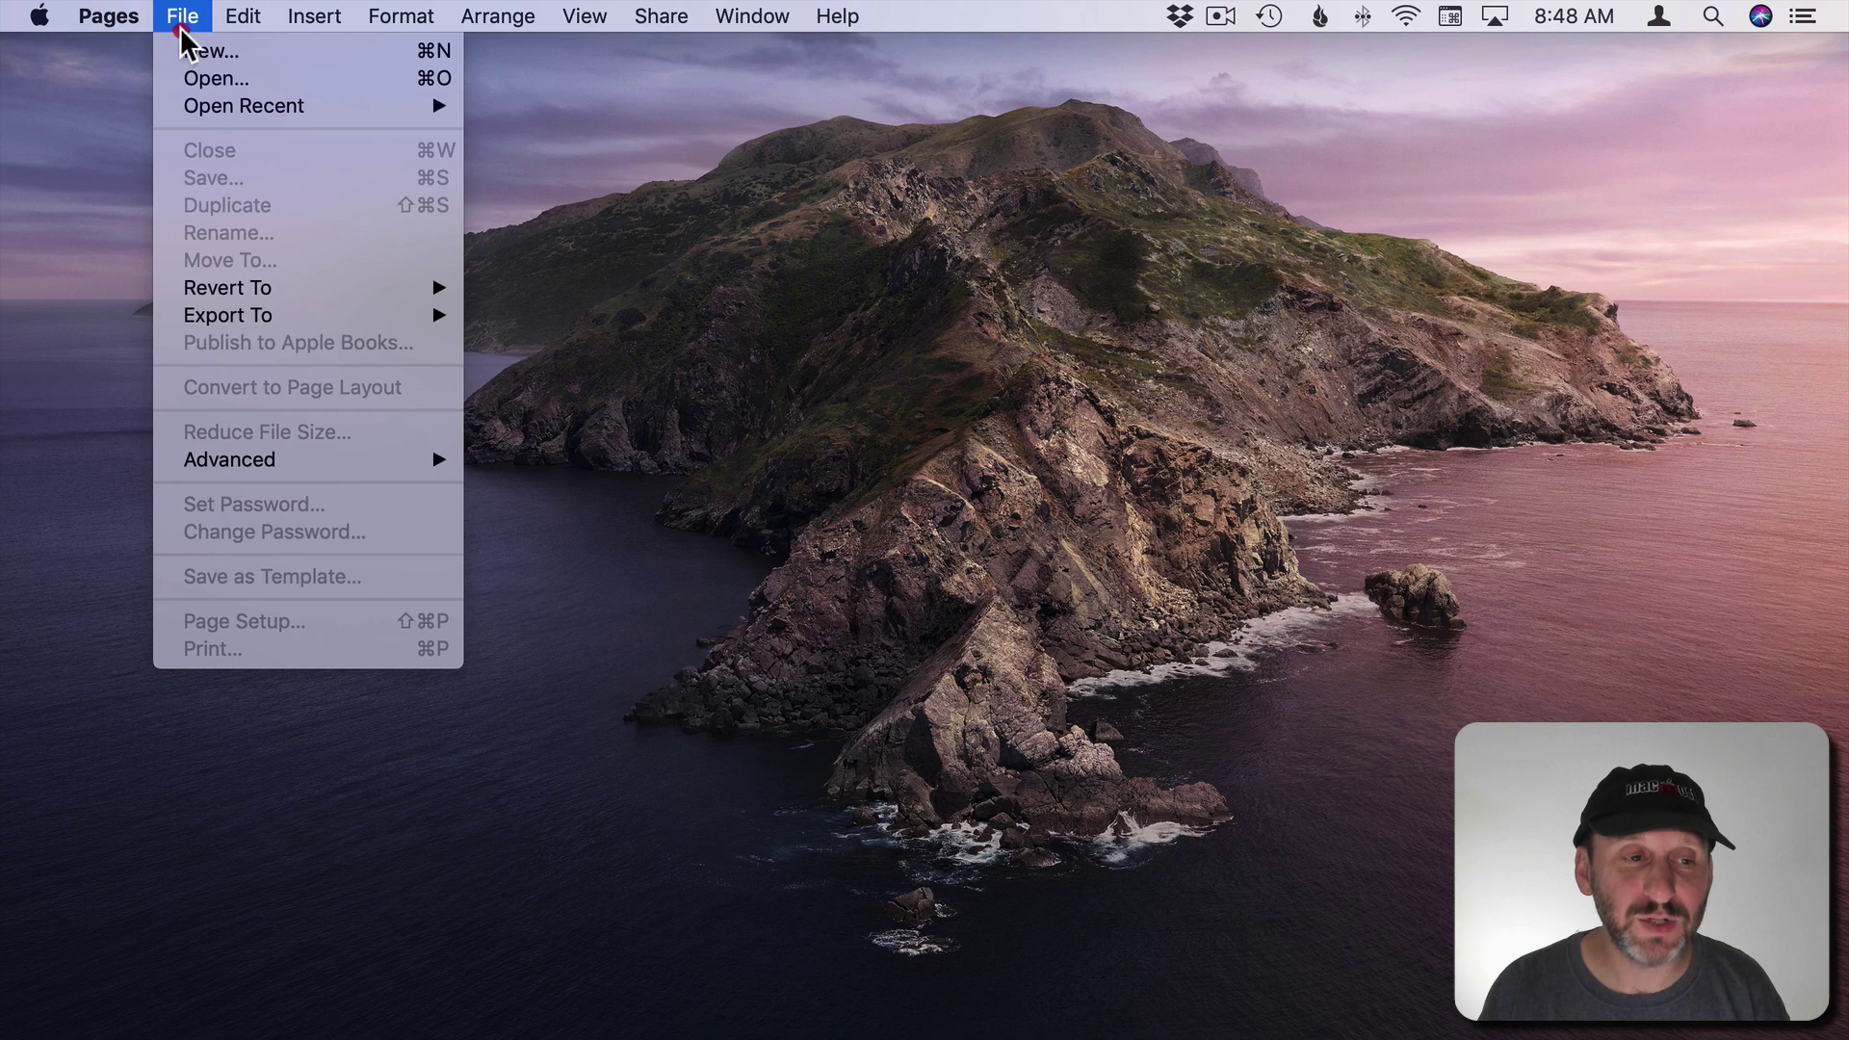
left_click(187, 42)
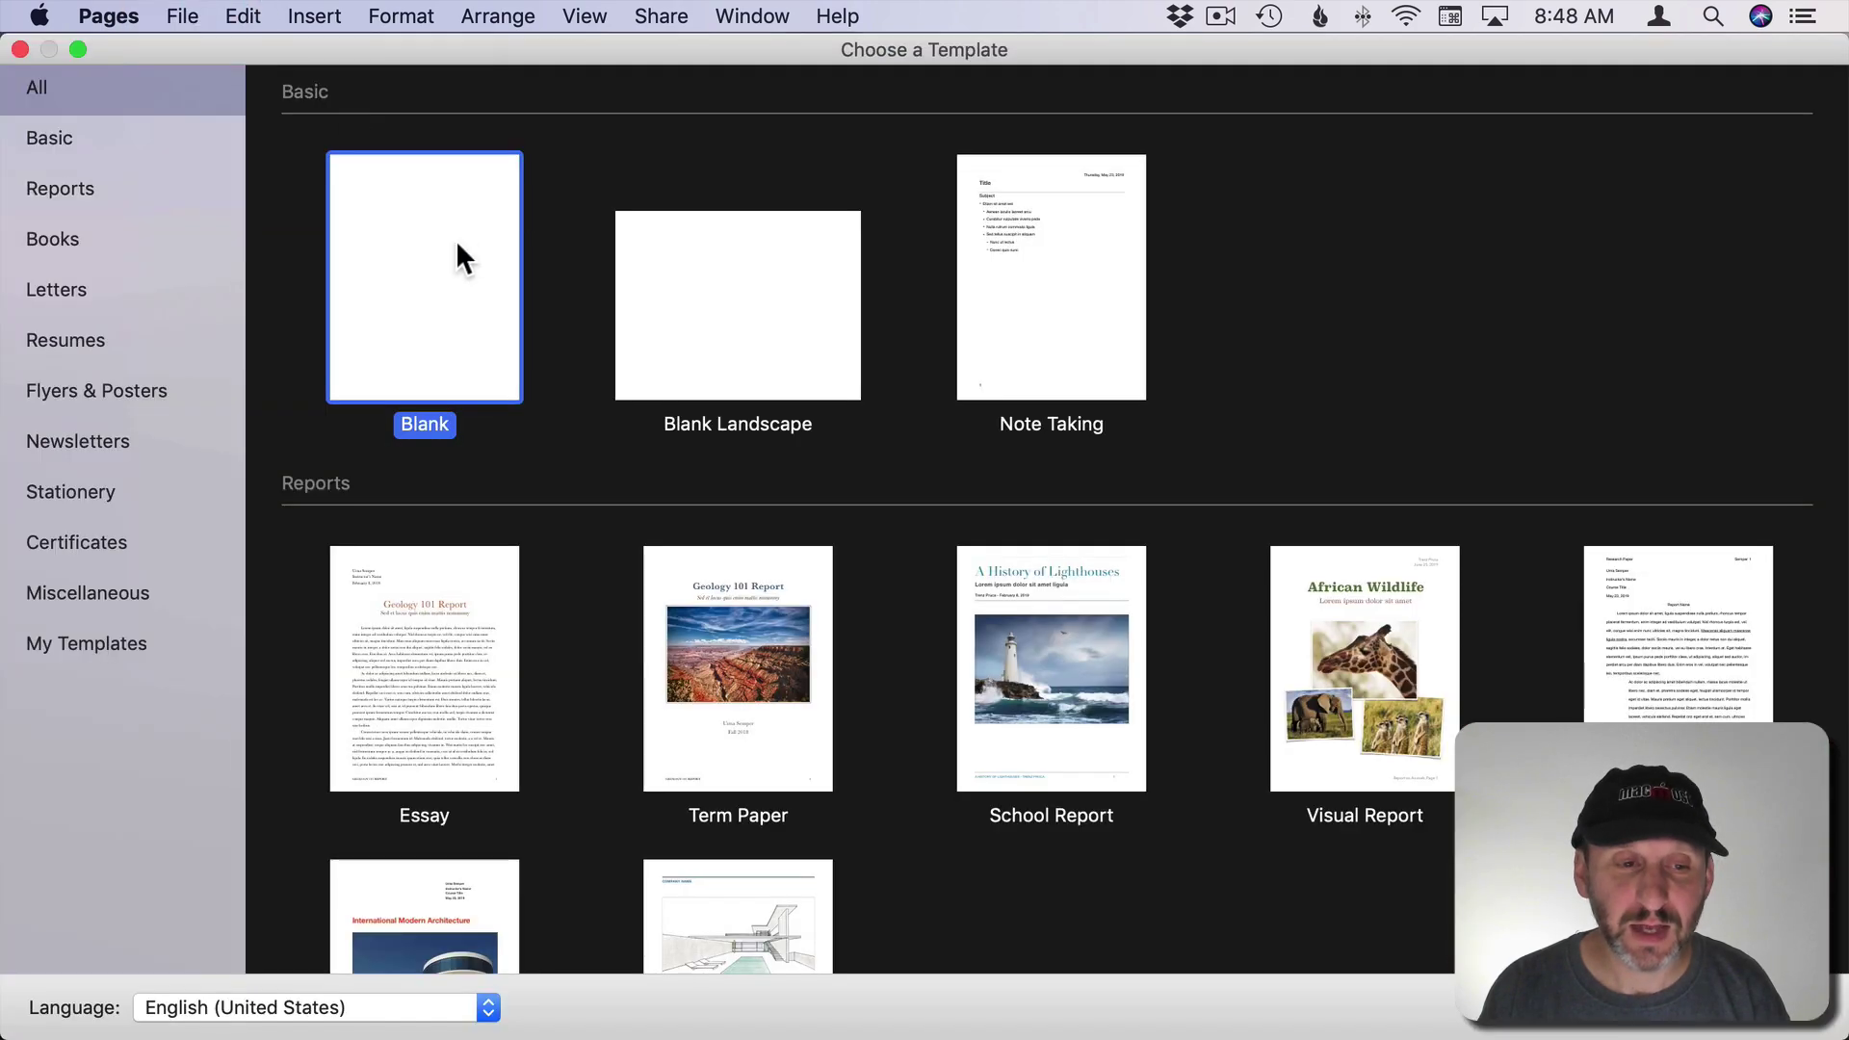
double_click(457, 245)
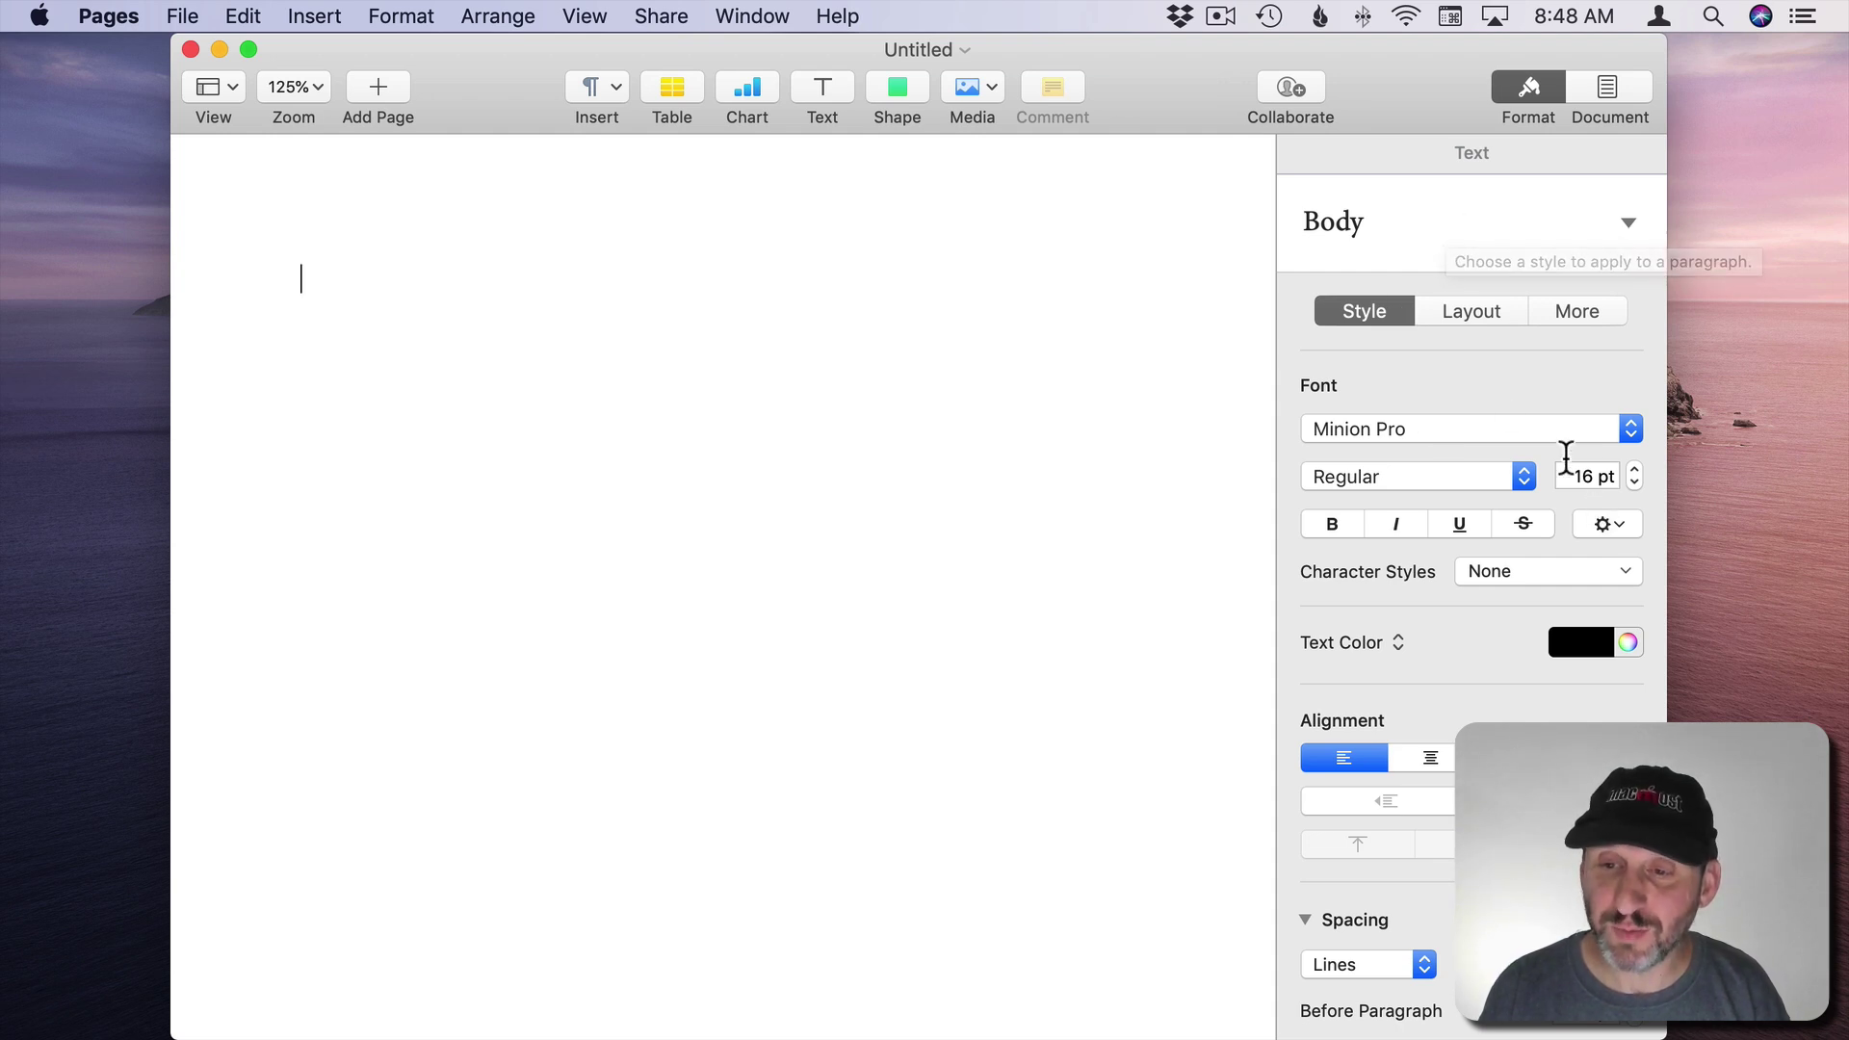
left_click(1401, 219)
left_click(1086, 175)
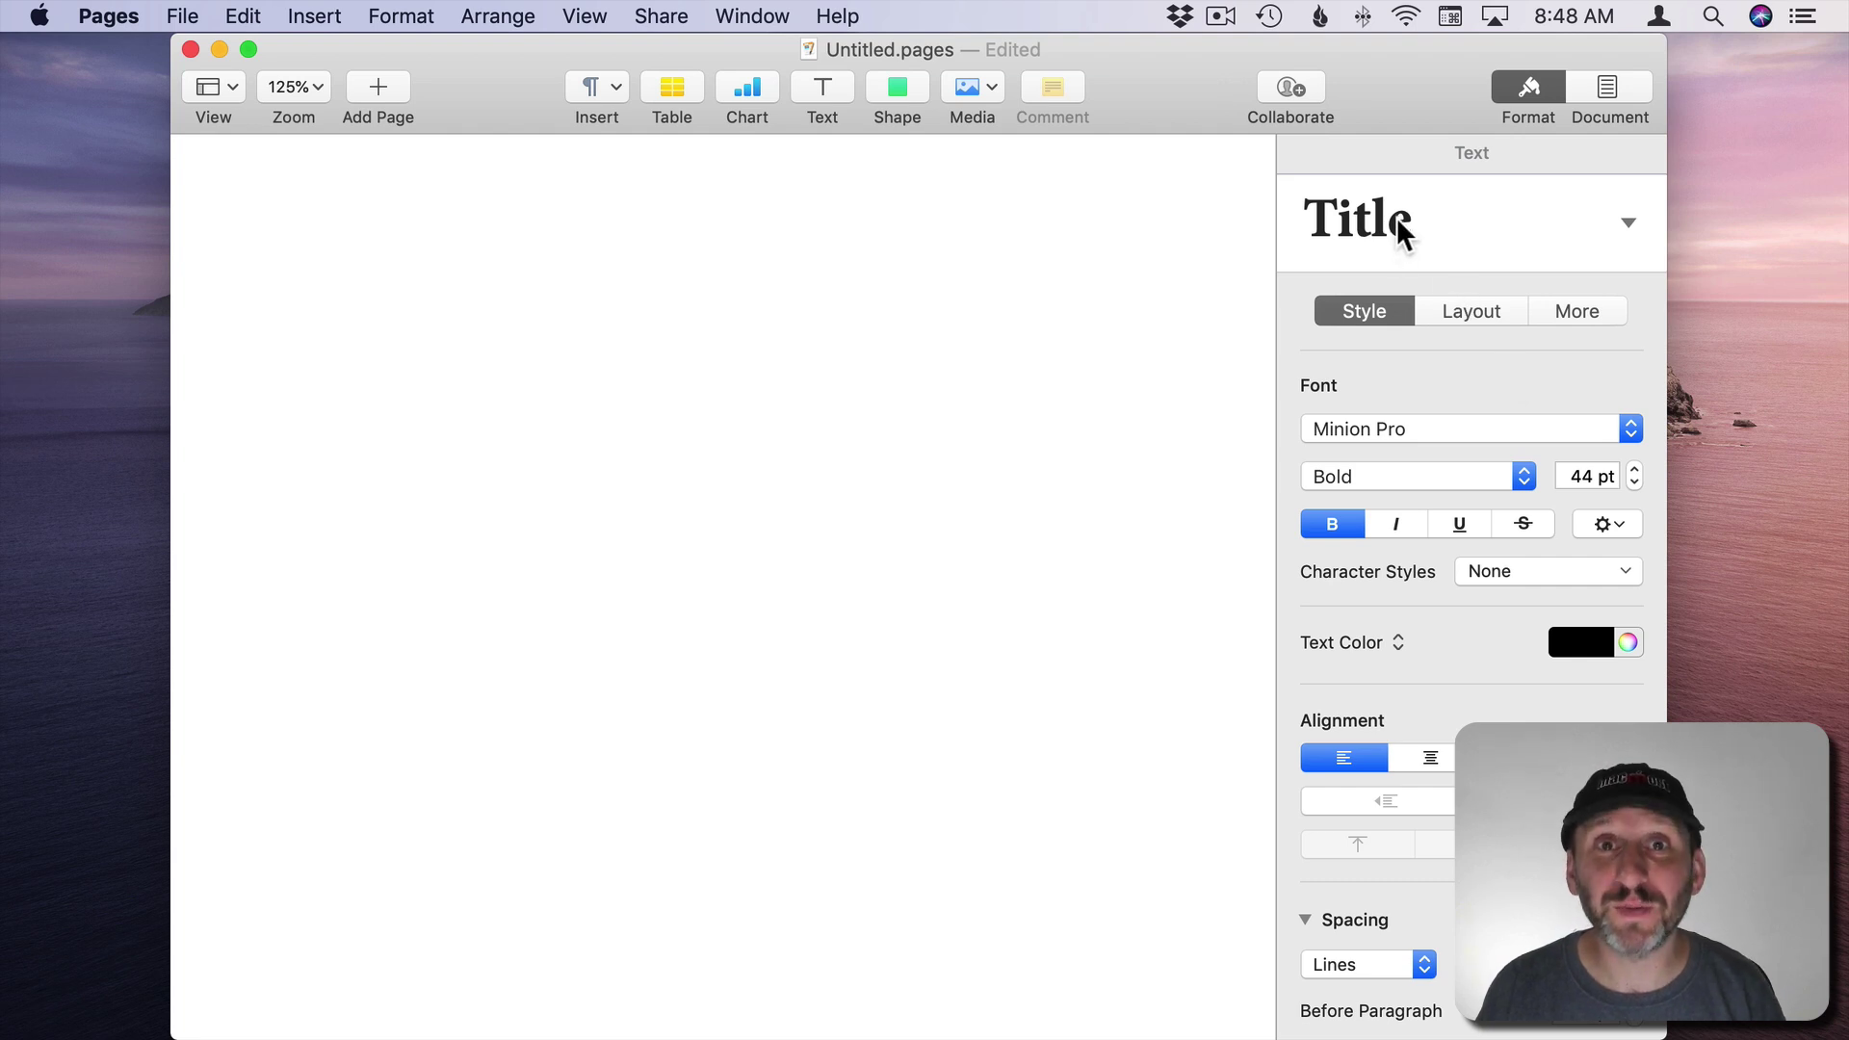
- Switch the default font in General preferences to Helvetica 18 pt and close Preferences
left_click(130, 16)
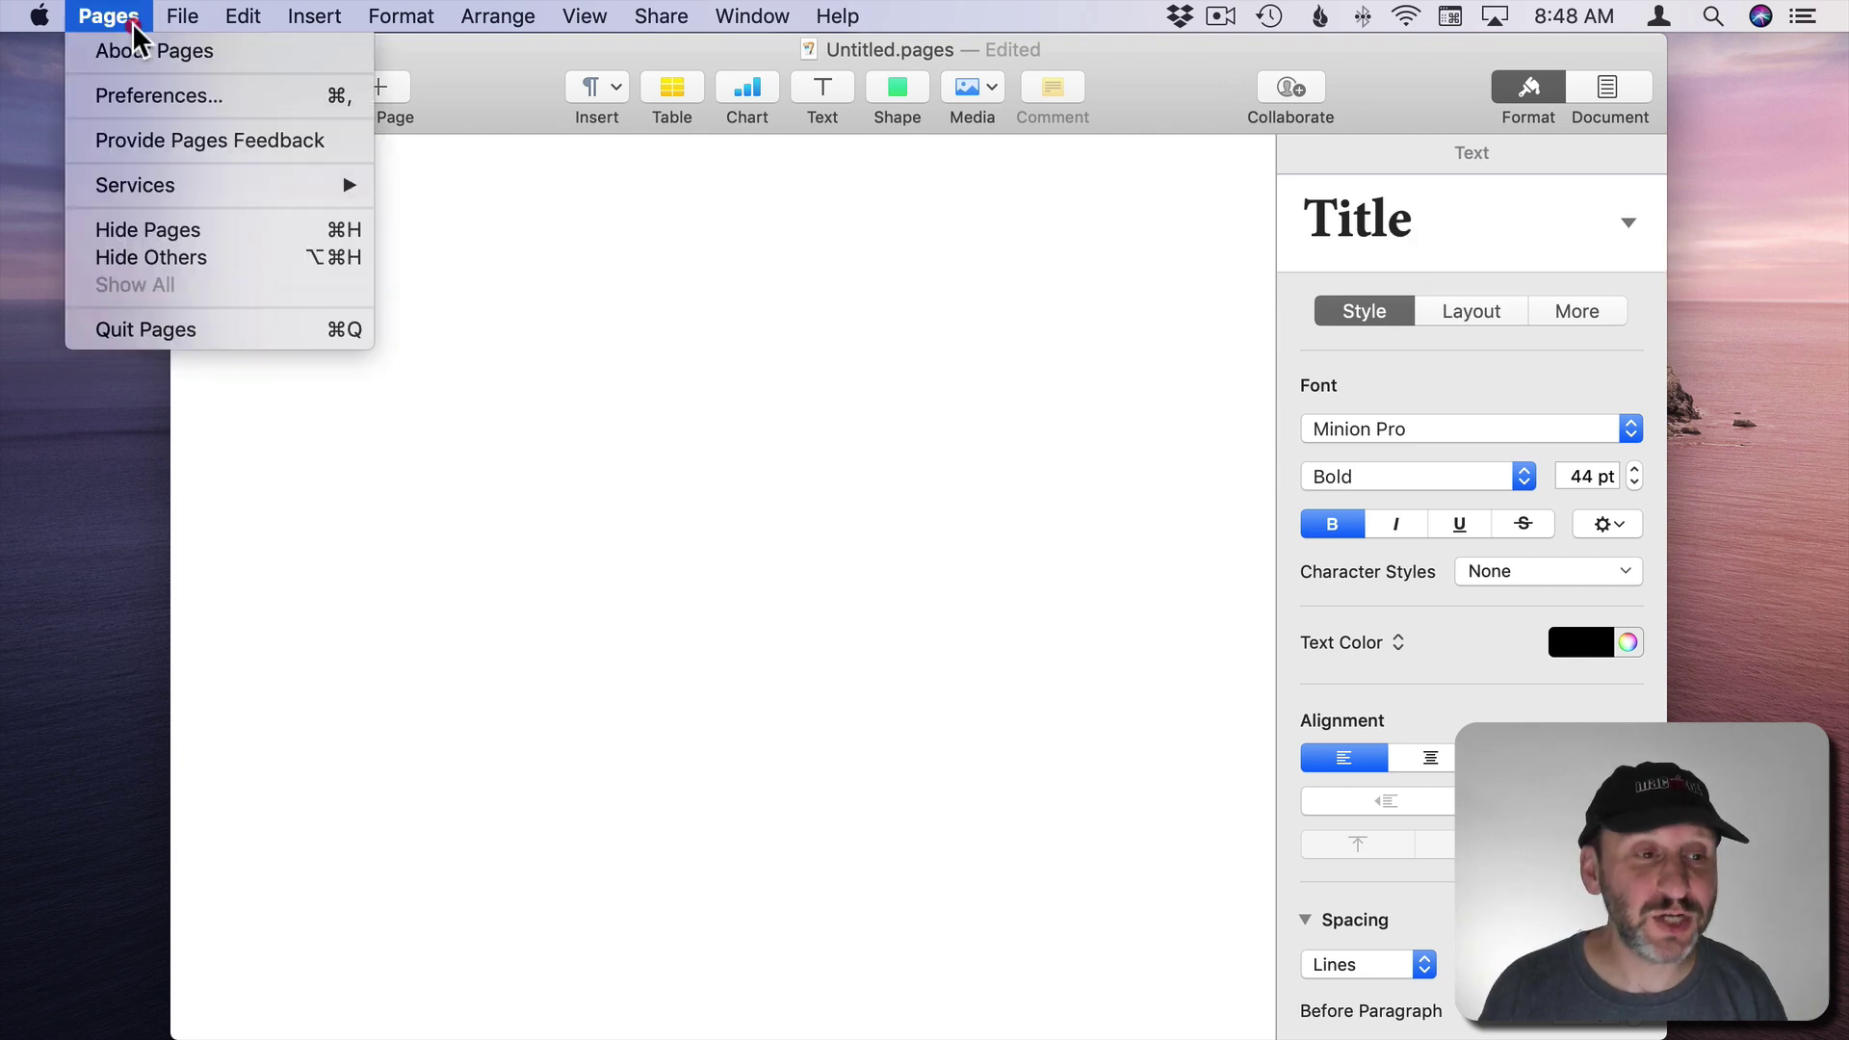
left_click(149, 92)
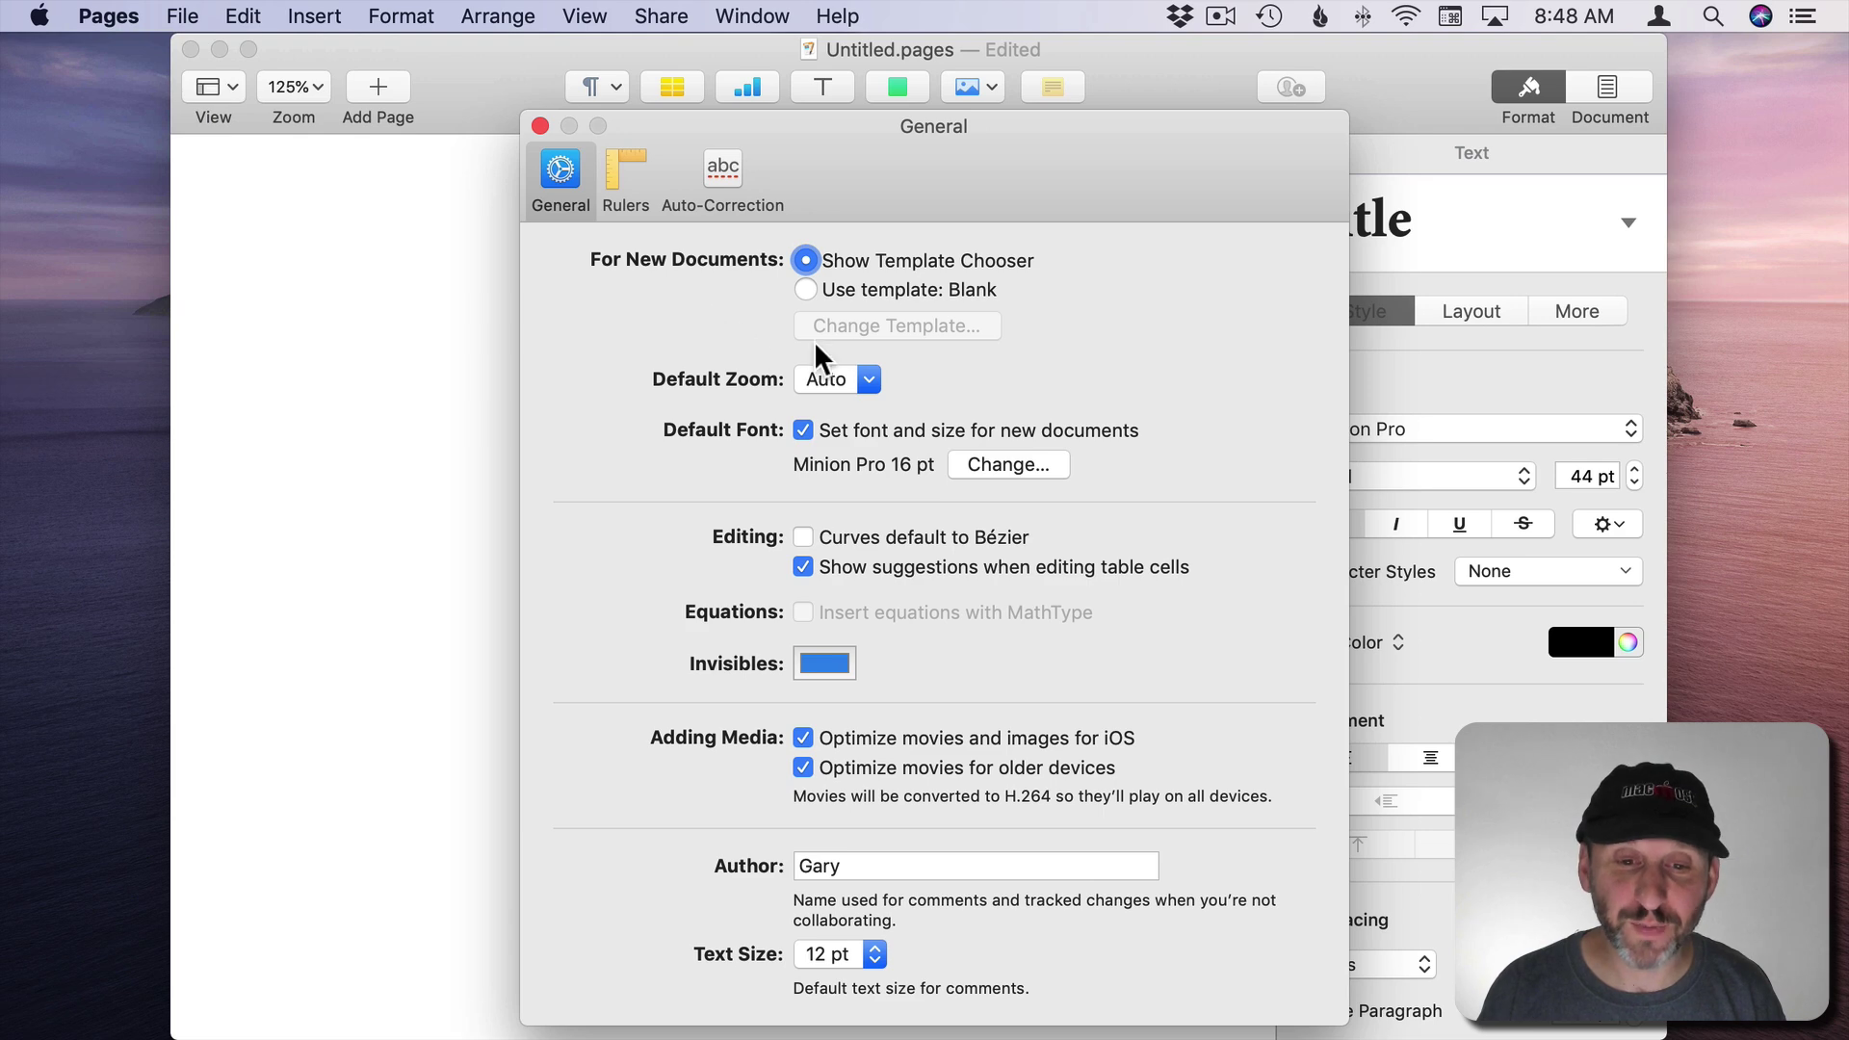
left_click(991, 465)
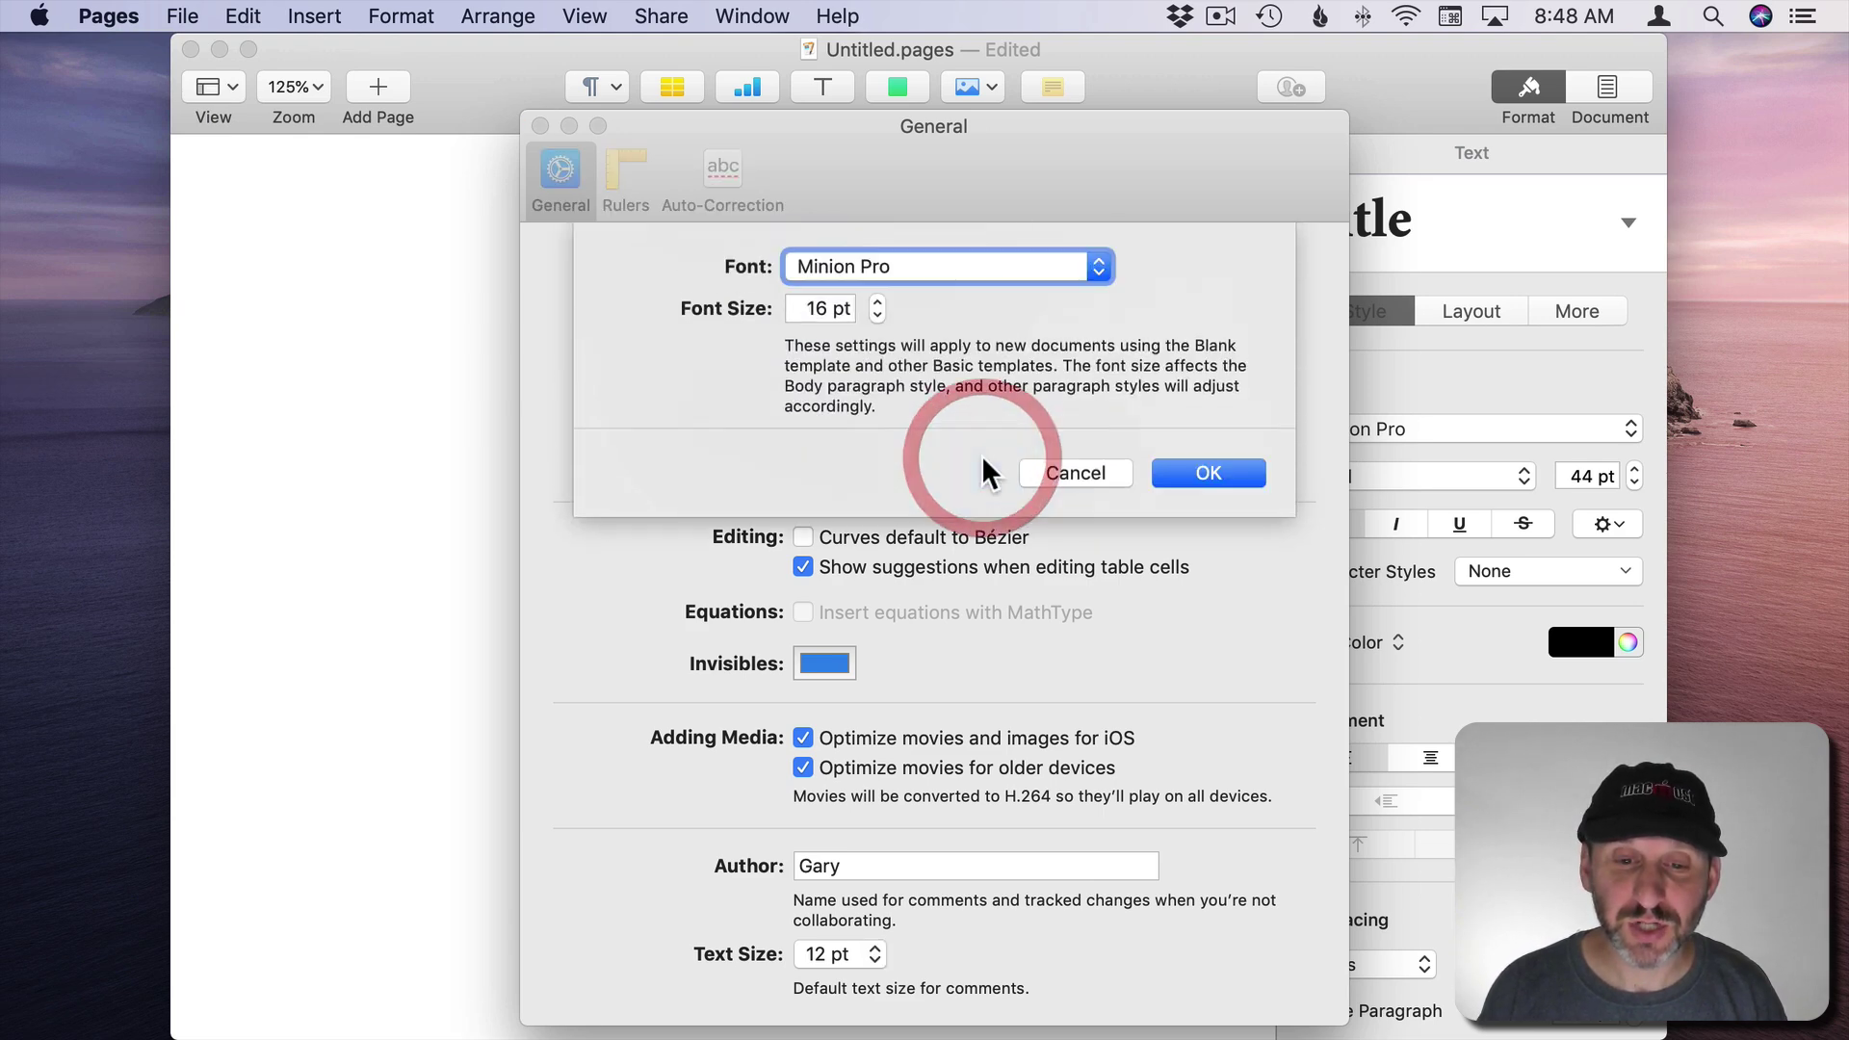
left_click(905, 278)
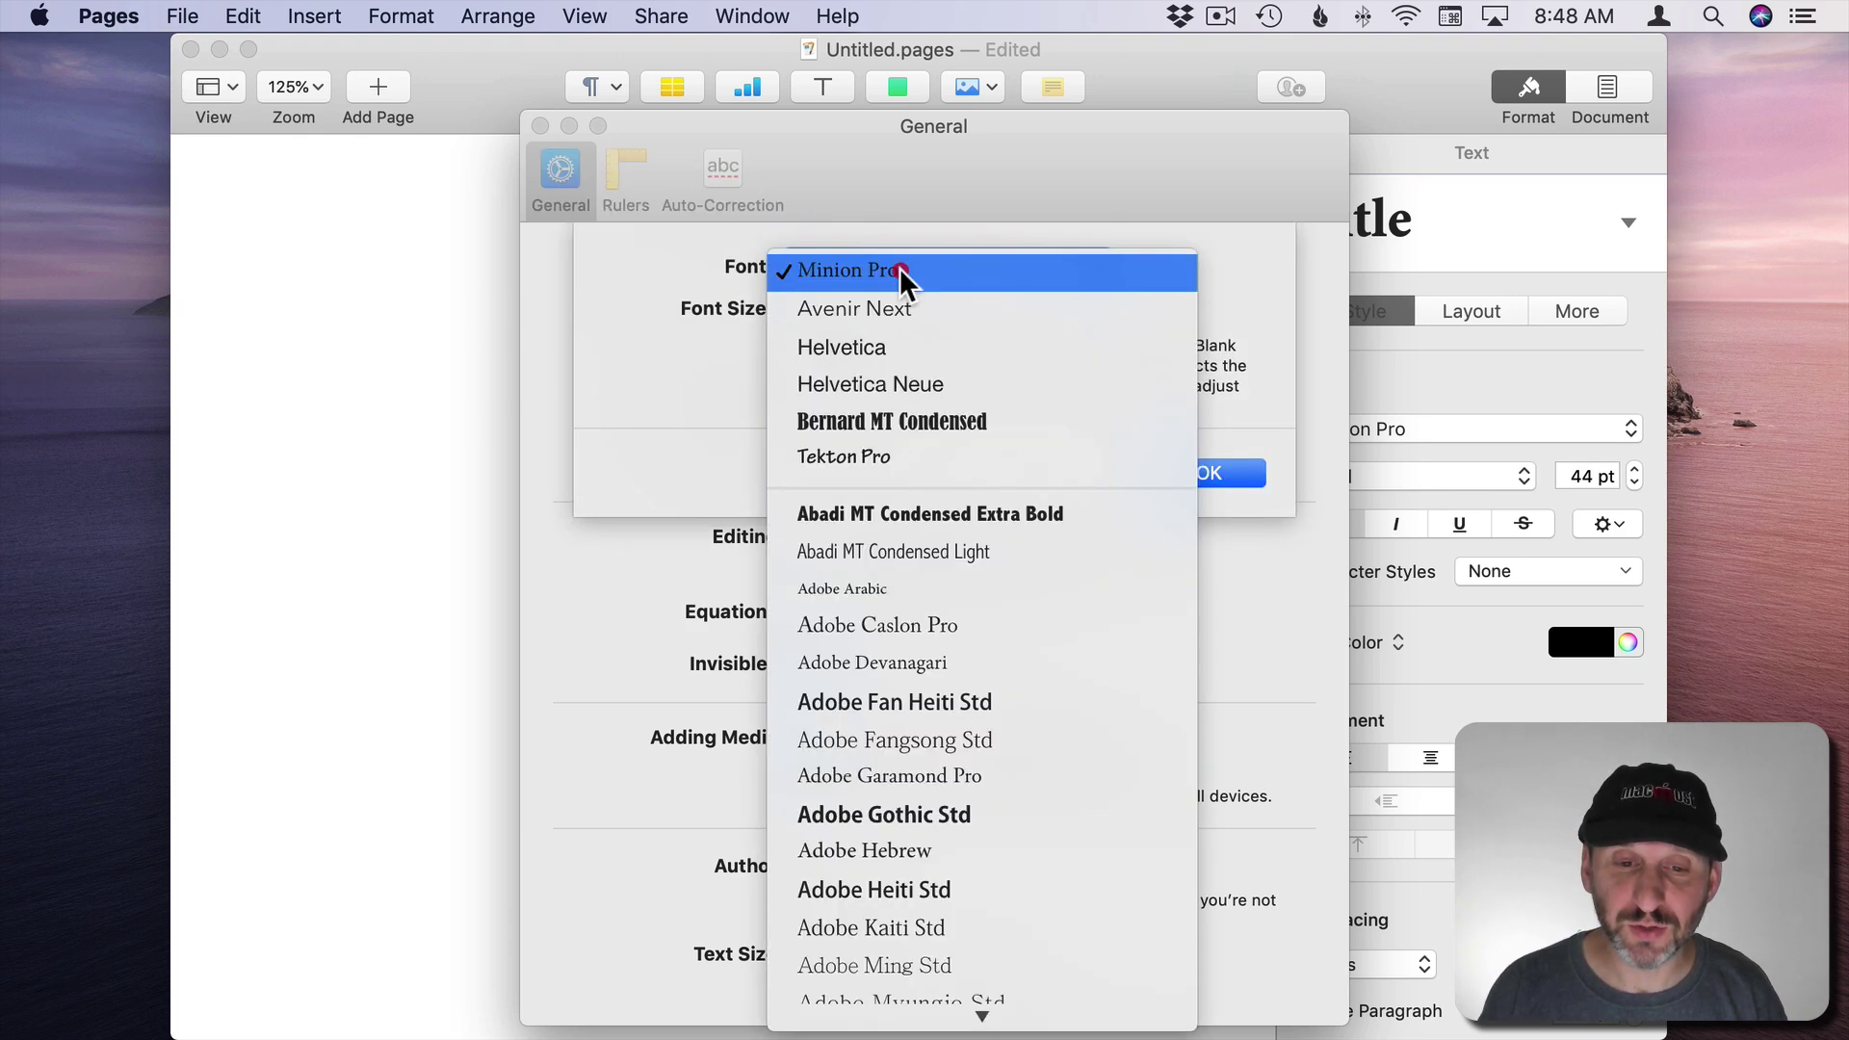
left_click(910, 349)
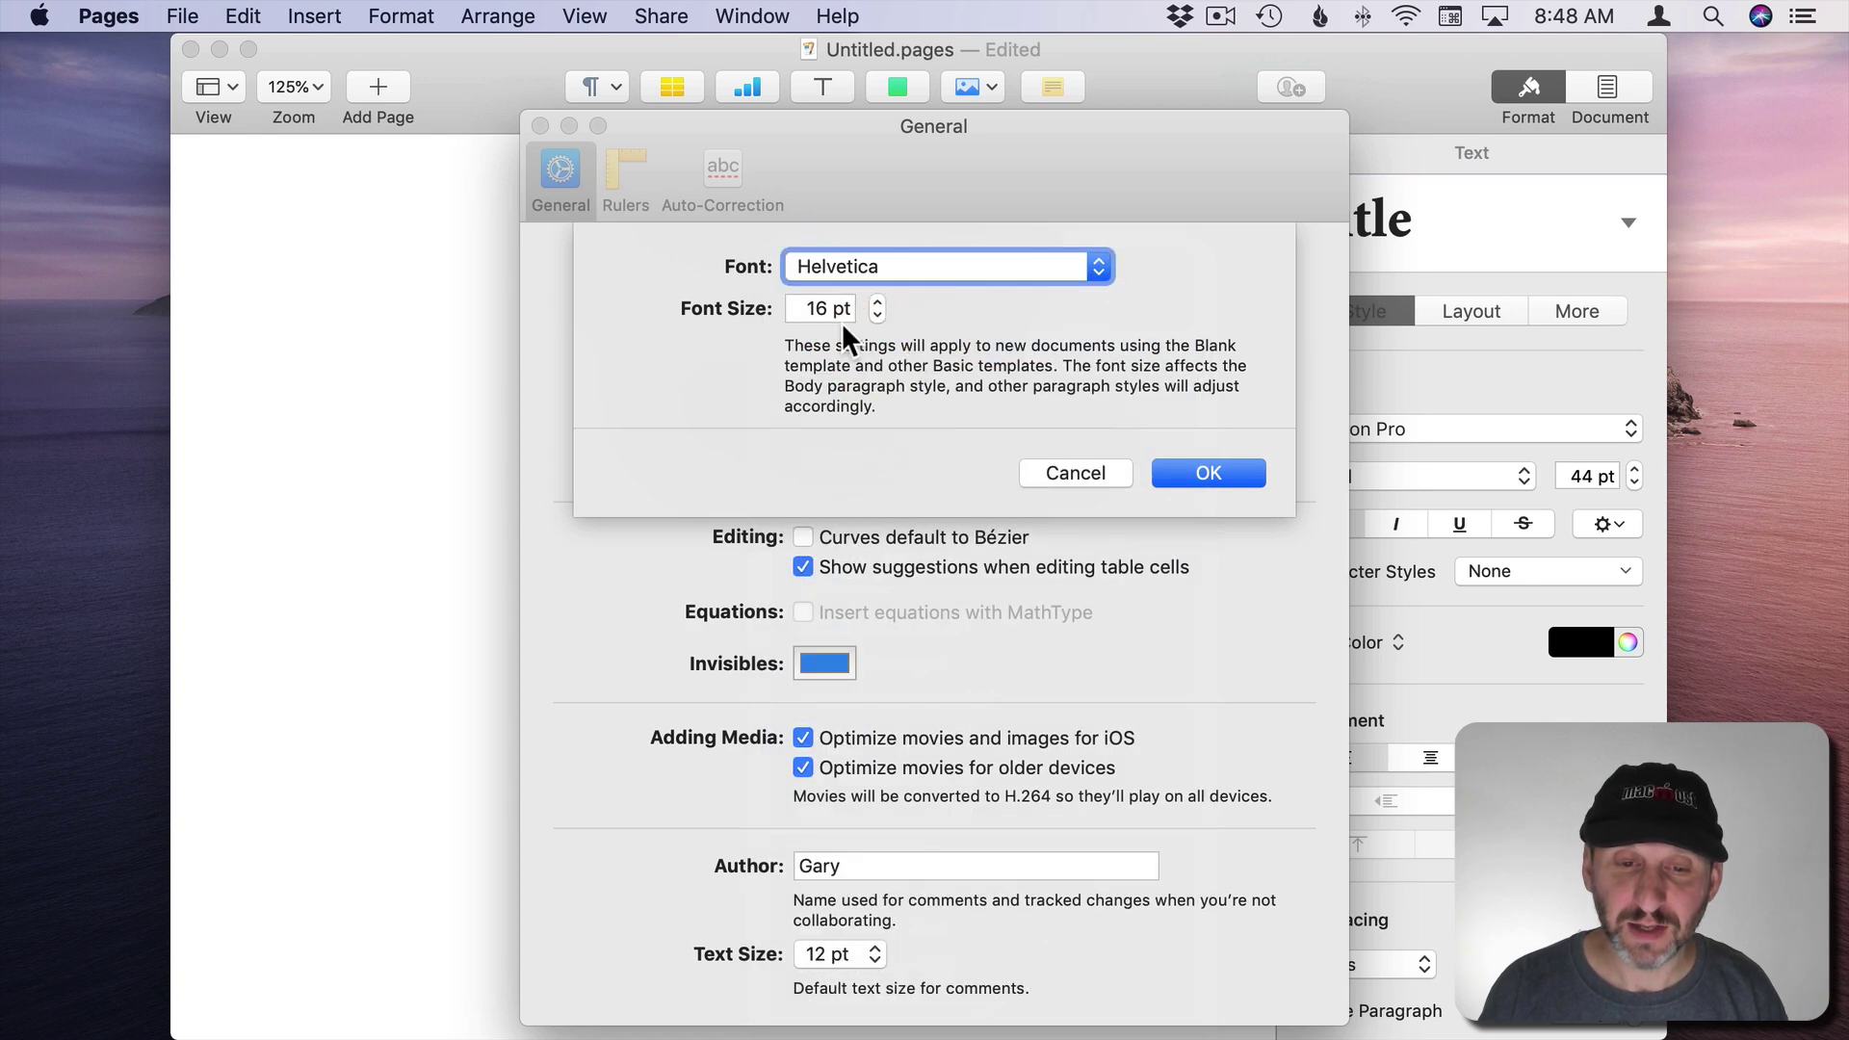
left_click(876, 302)
left_click(876, 301)
left_click(1197, 474)
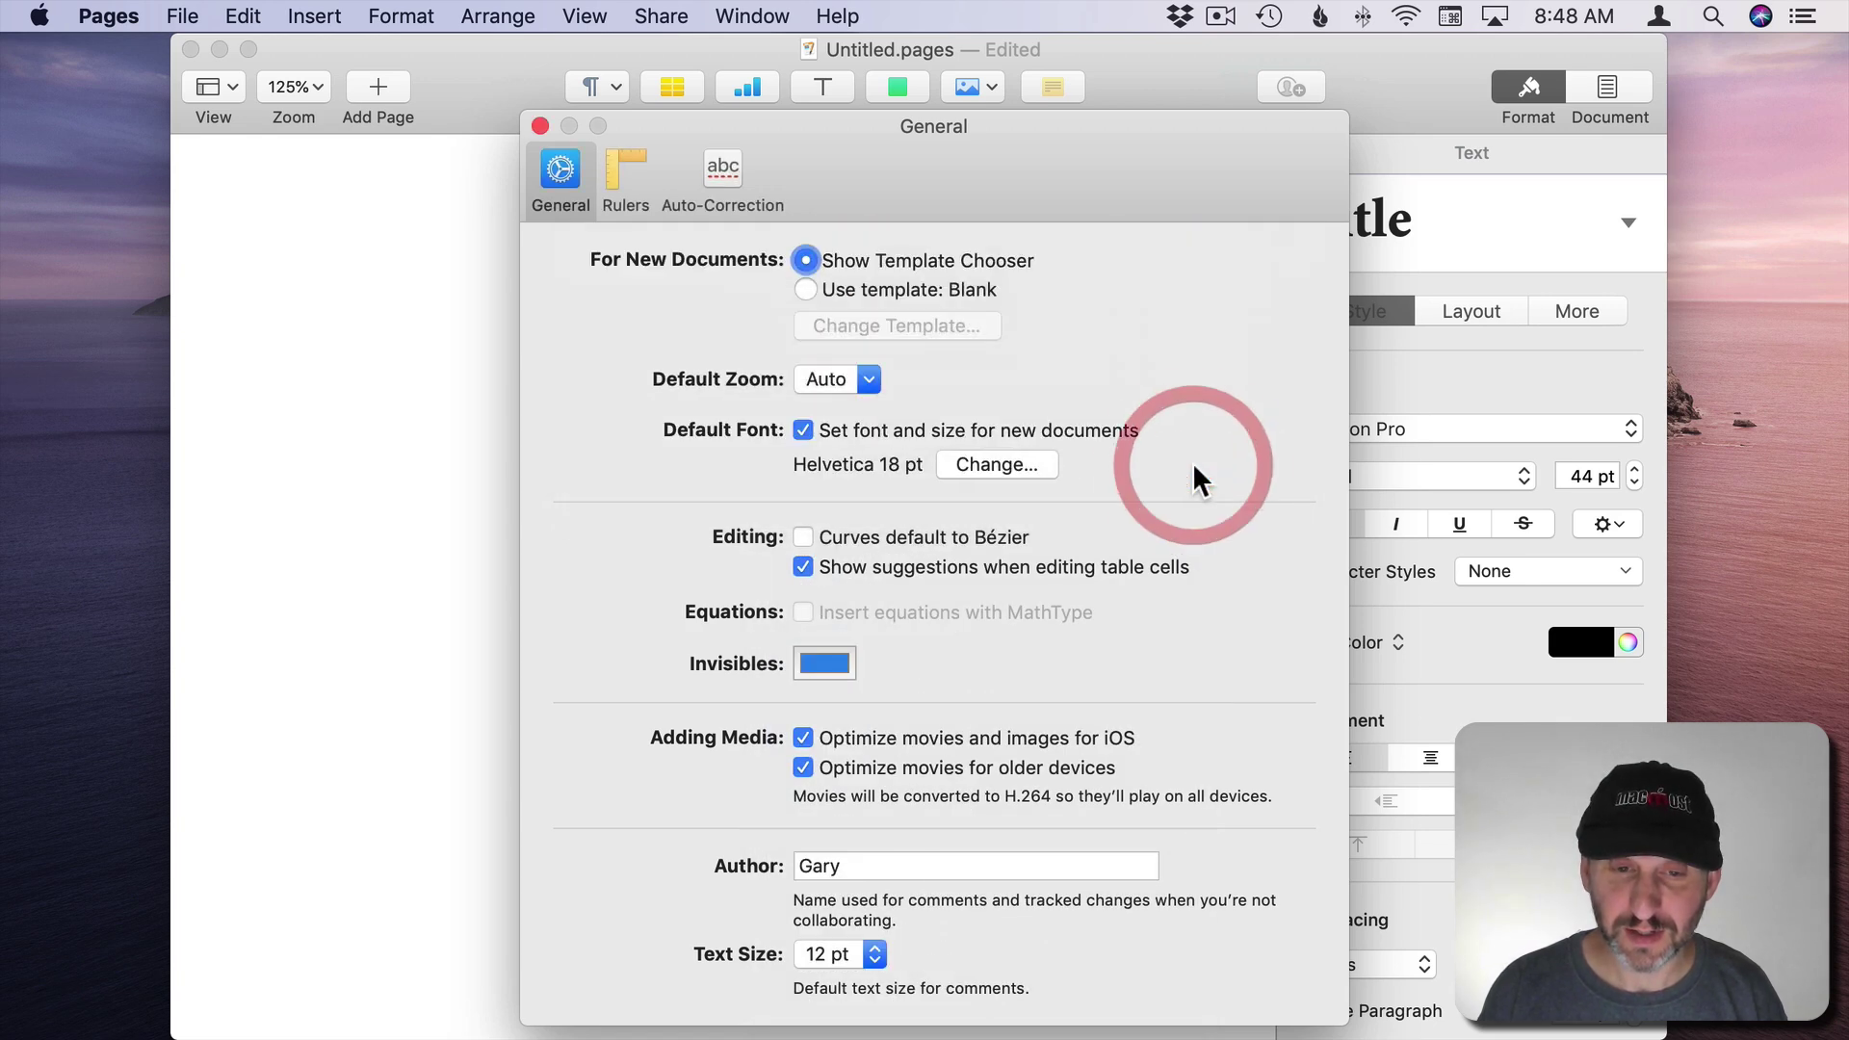
left_click(540, 126)
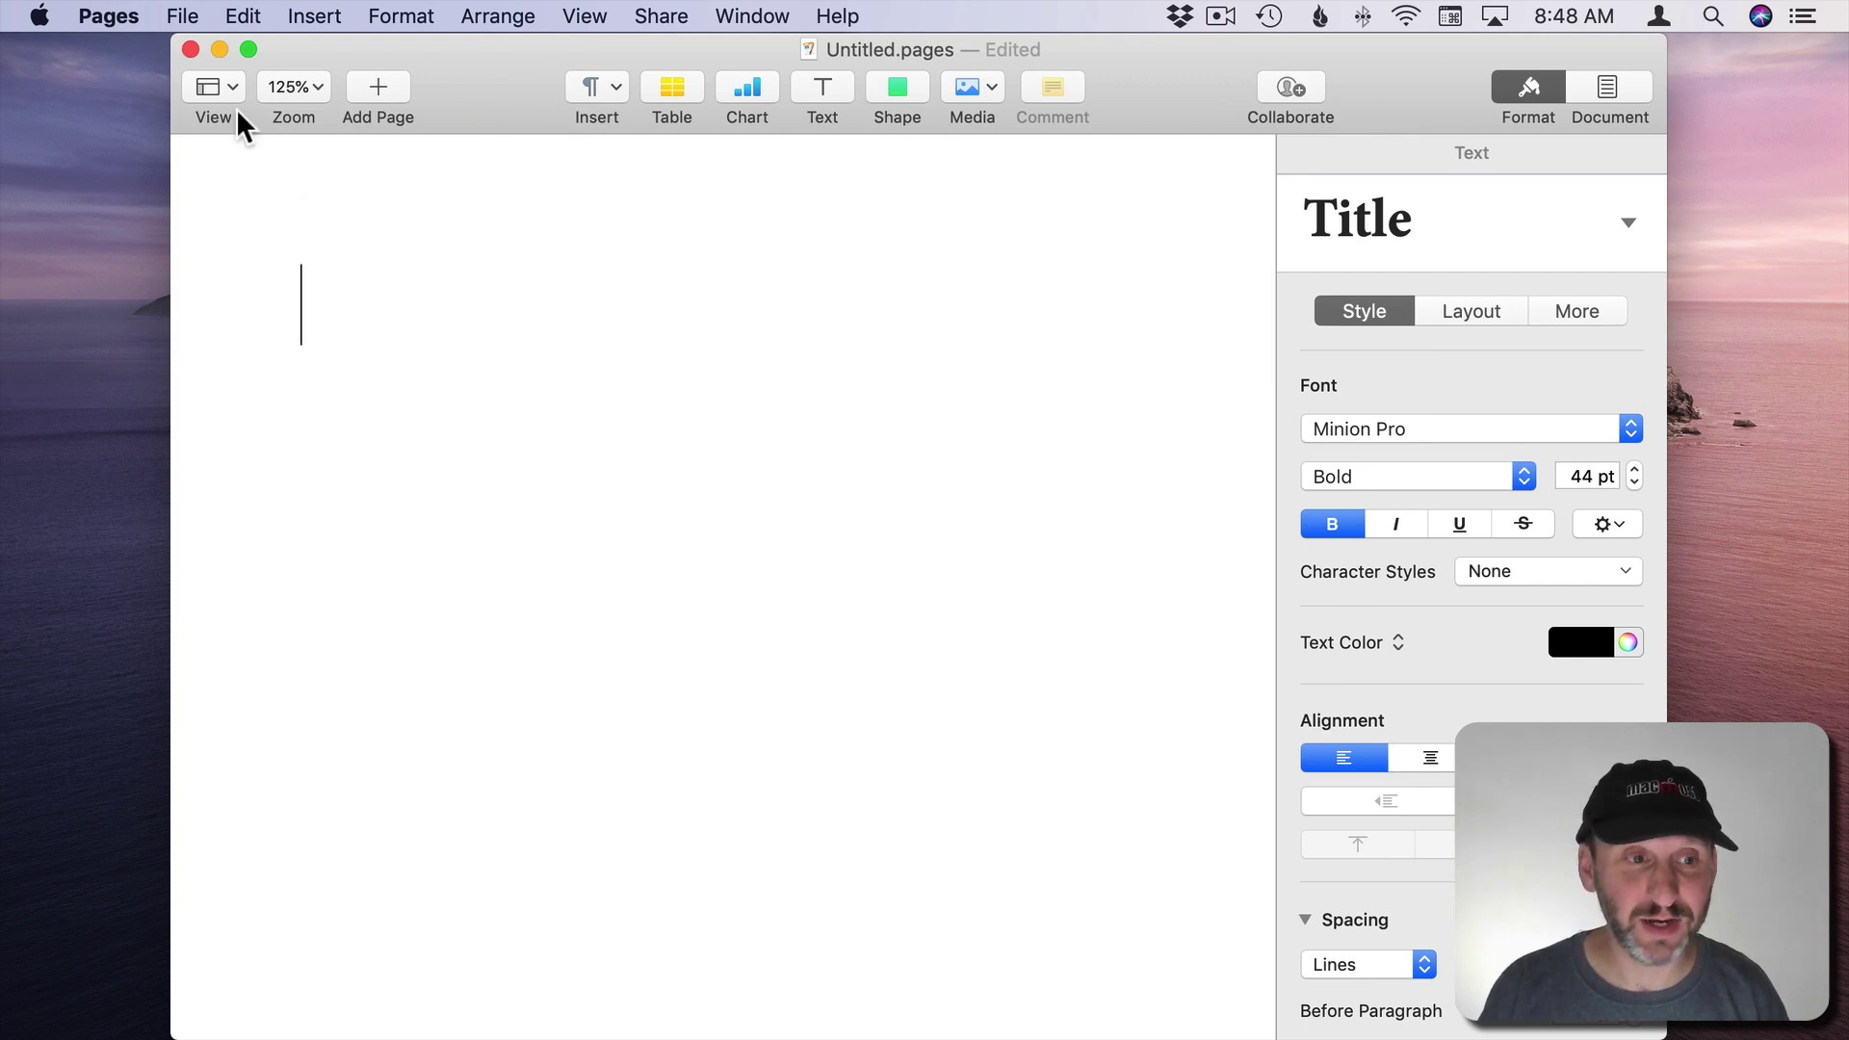
- Create a new Blank document, apply the Title style and set its size to 49
left_click(183, 13)
left_click(197, 91)
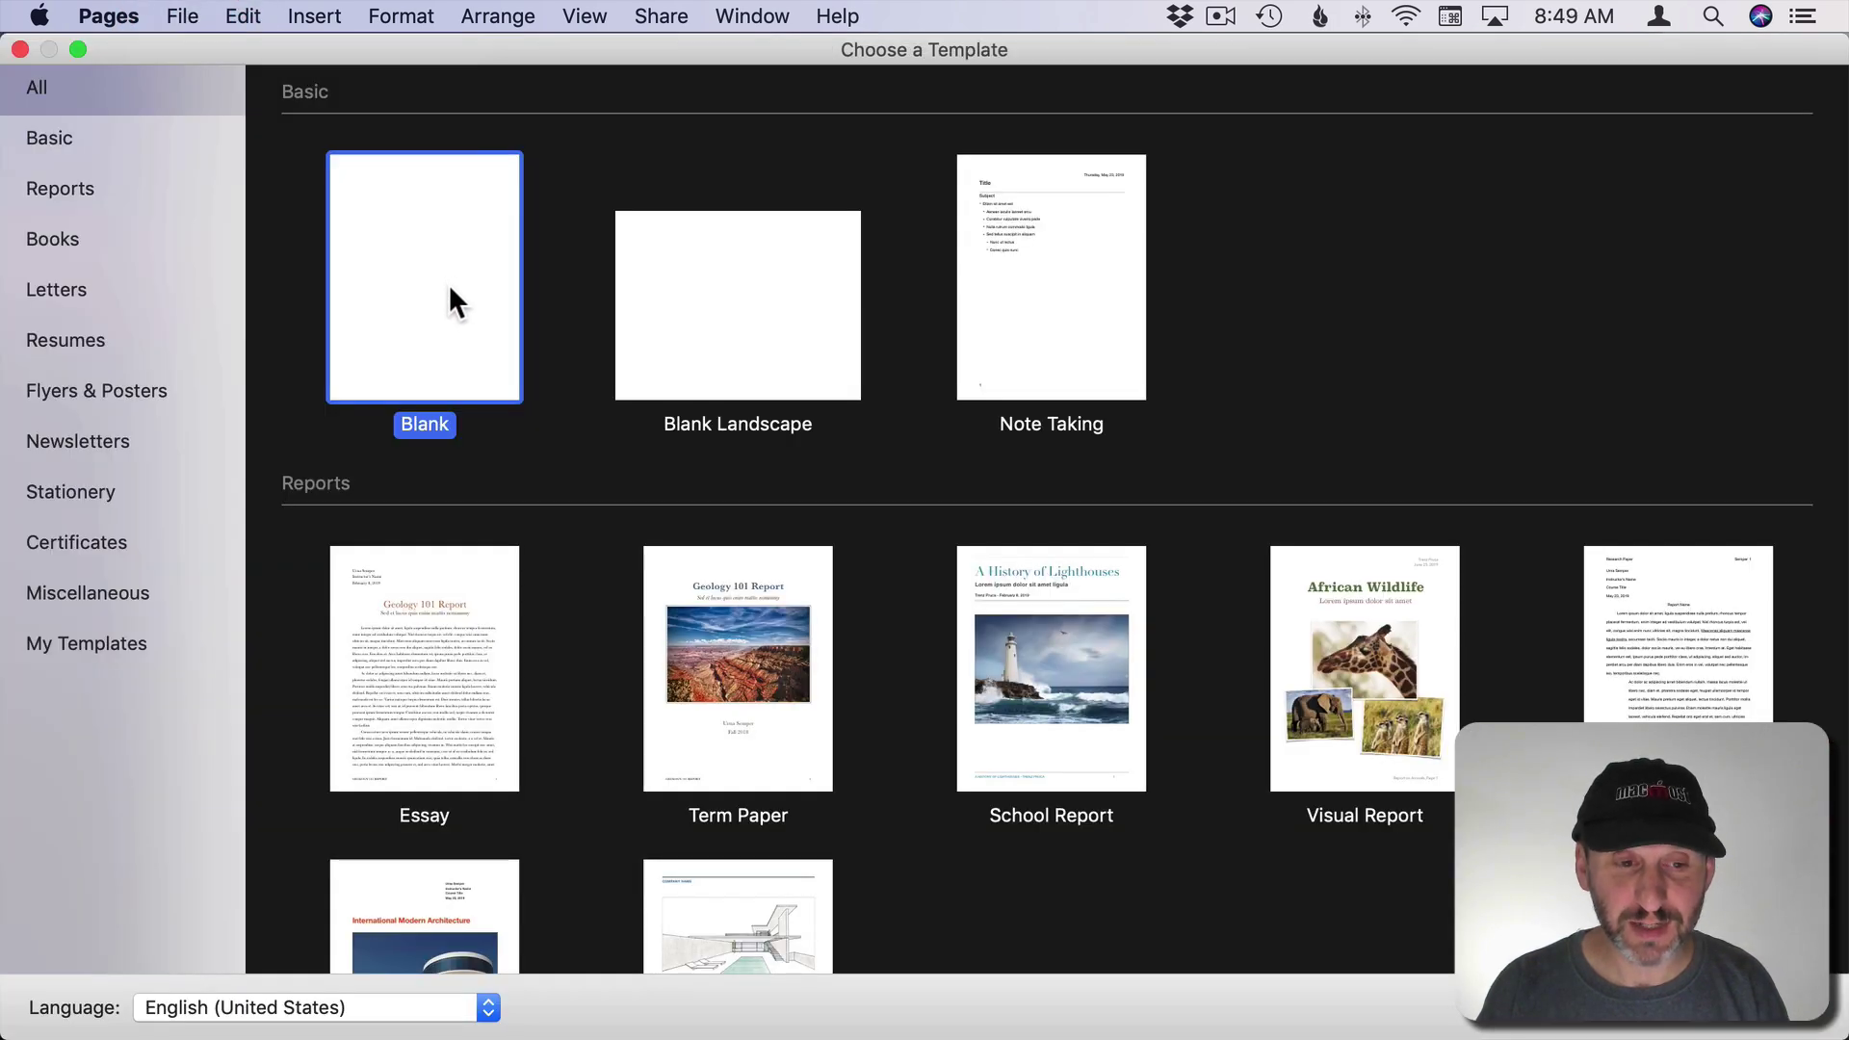
double_click(436, 299)
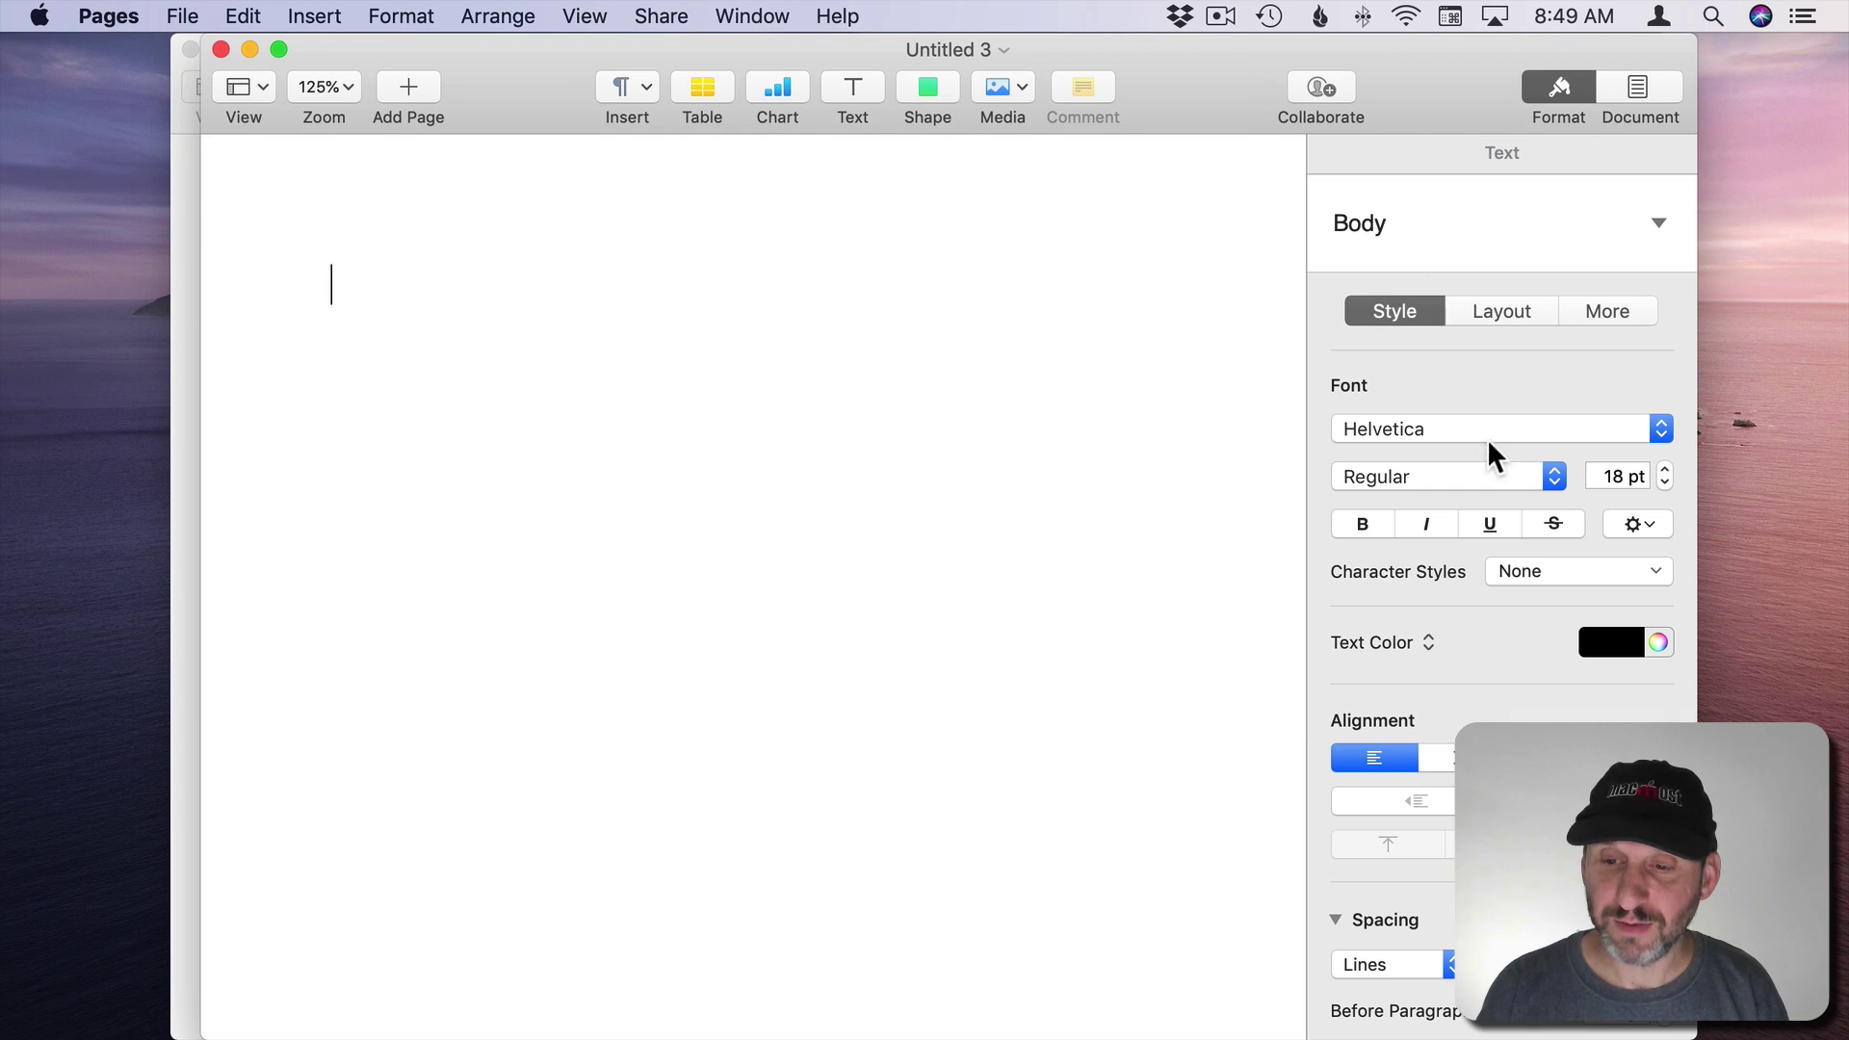
left_click(1557, 231)
left_click(1473, 373)
double_click(1607, 476)
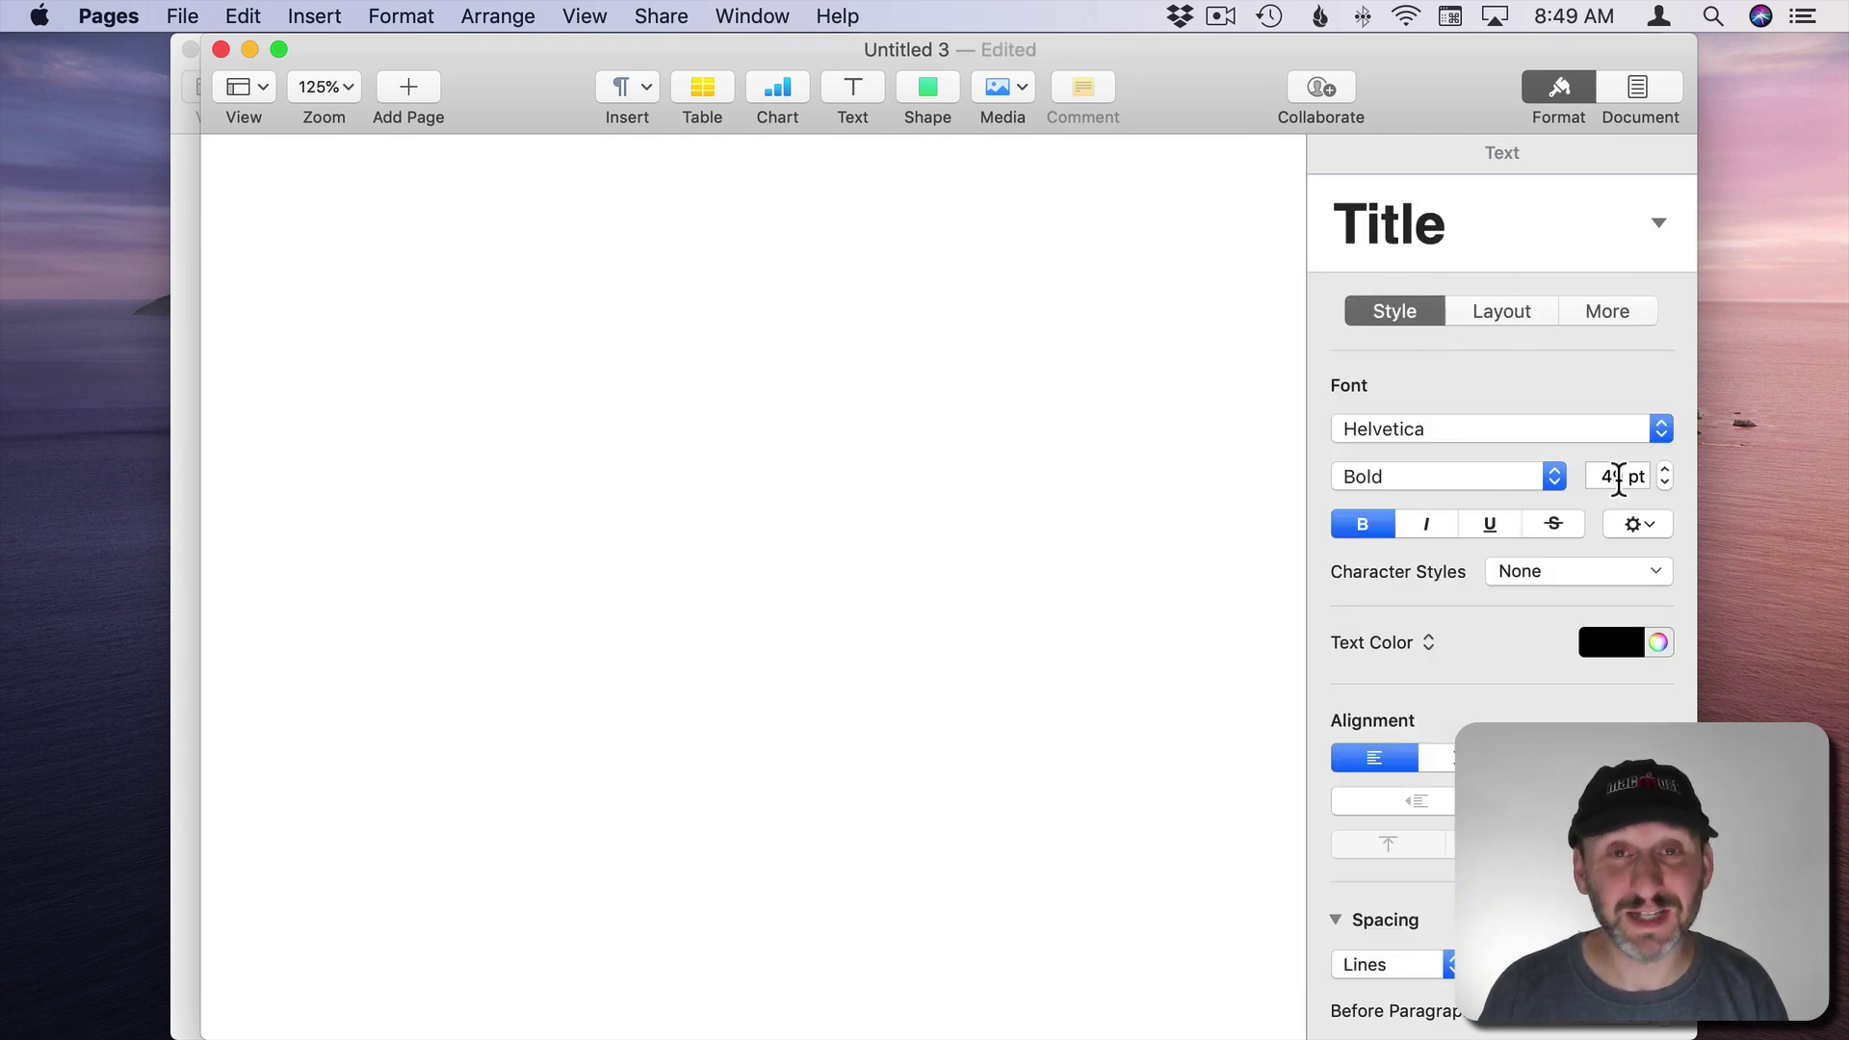
type("49")
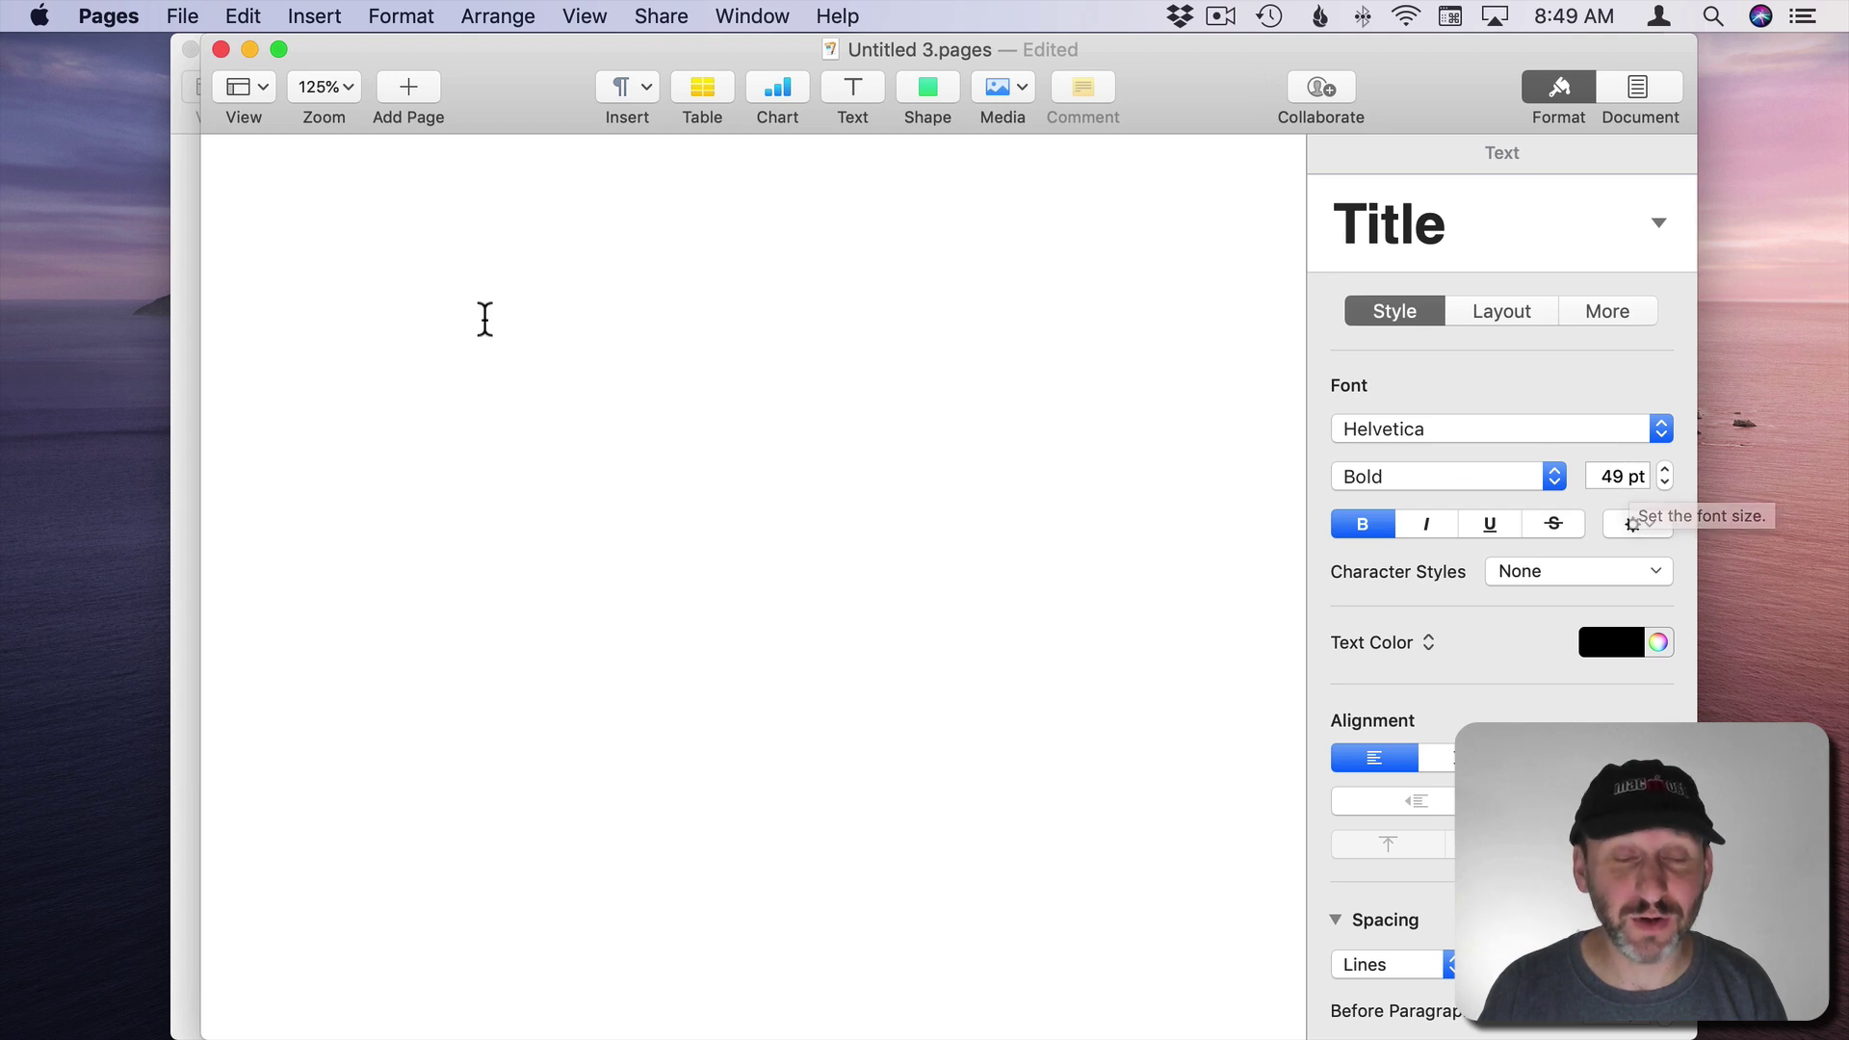
- Open the template chooser filtered to the Basic templates
left_click(182, 17)
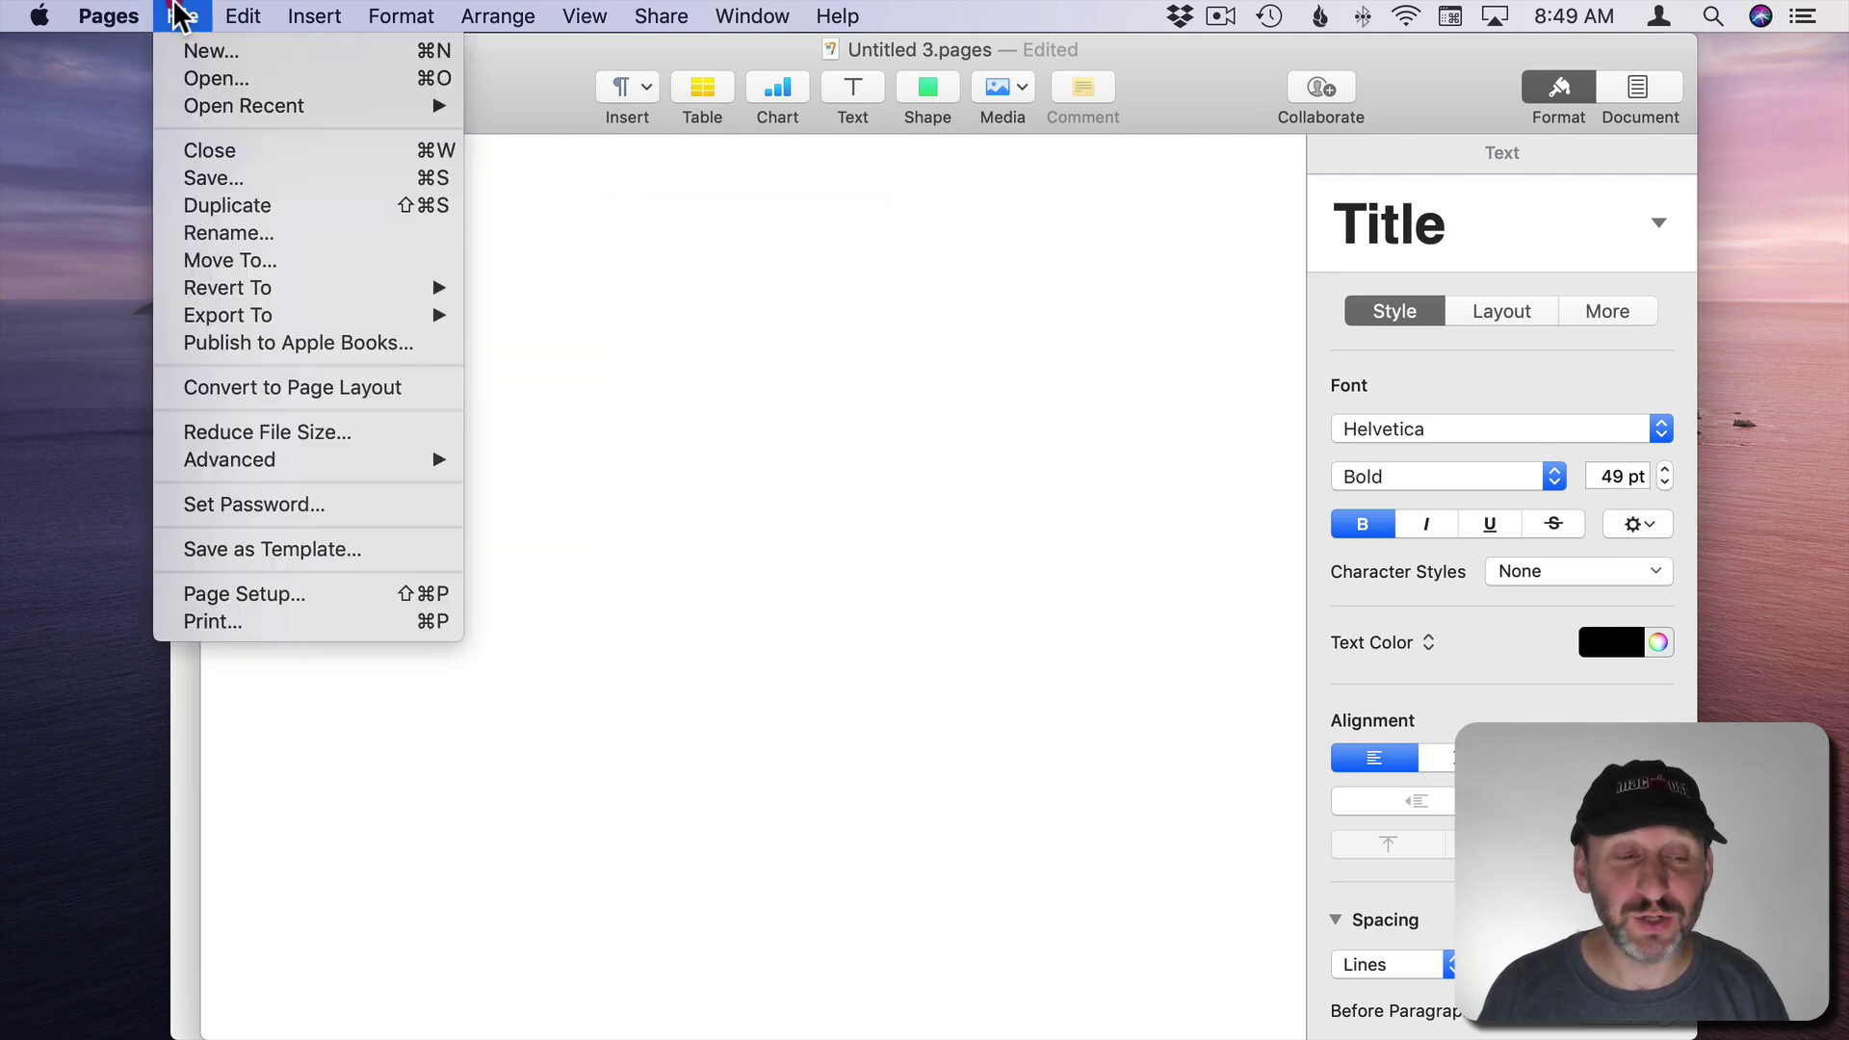
left_click(197, 52)
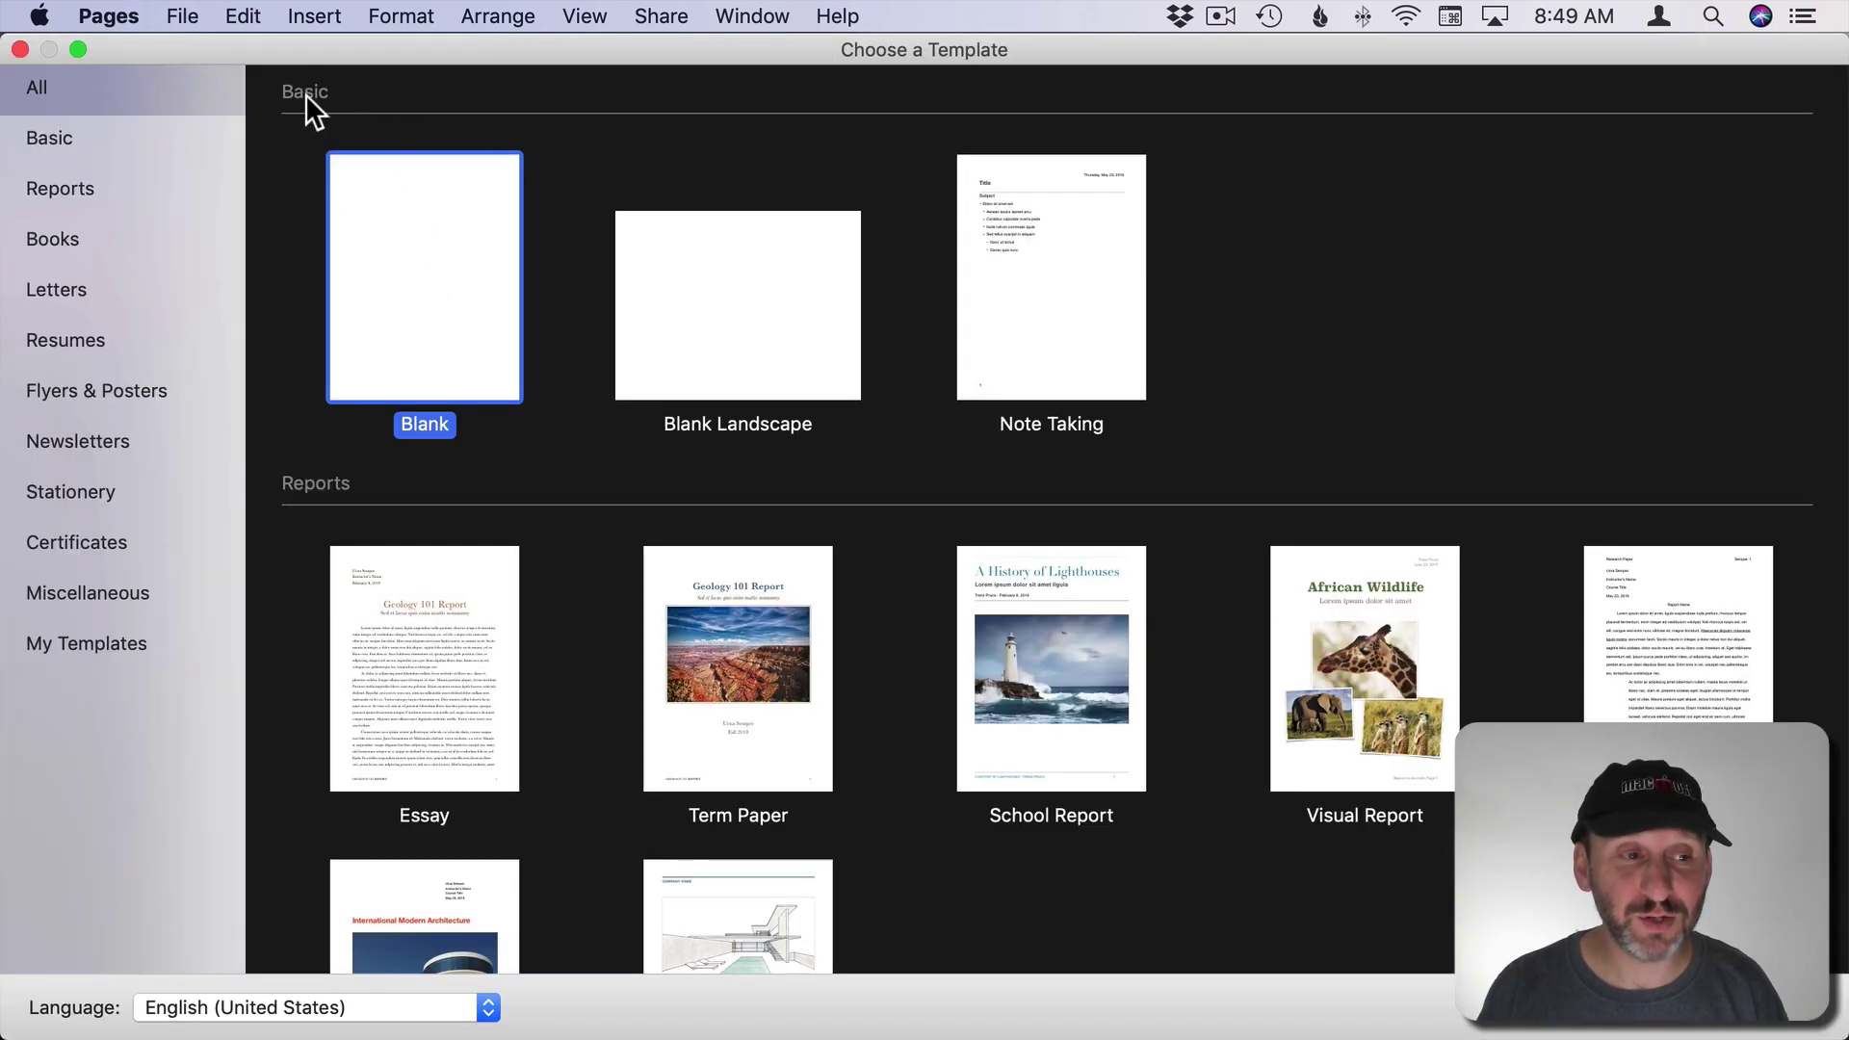
left_click(101, 140)
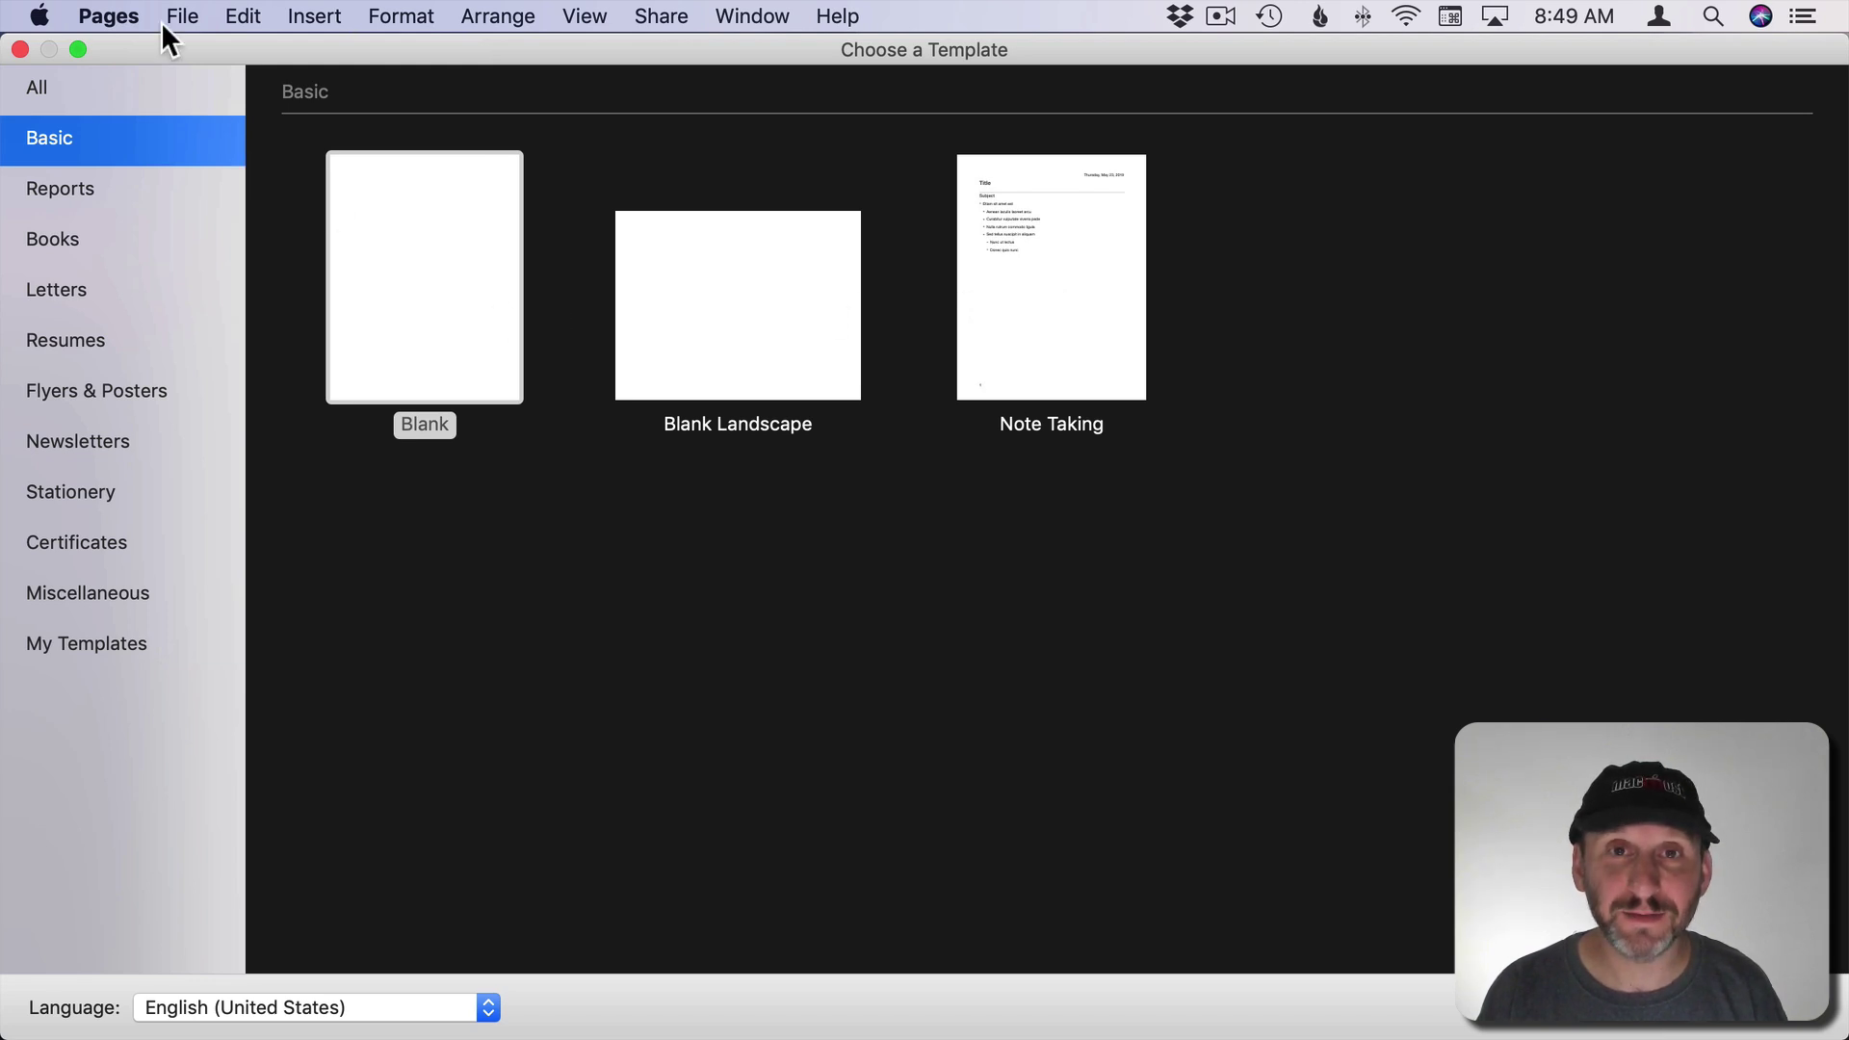
- Dismiss the template chooser, browse the View > Go To choices, and click at the page top
key("Return")
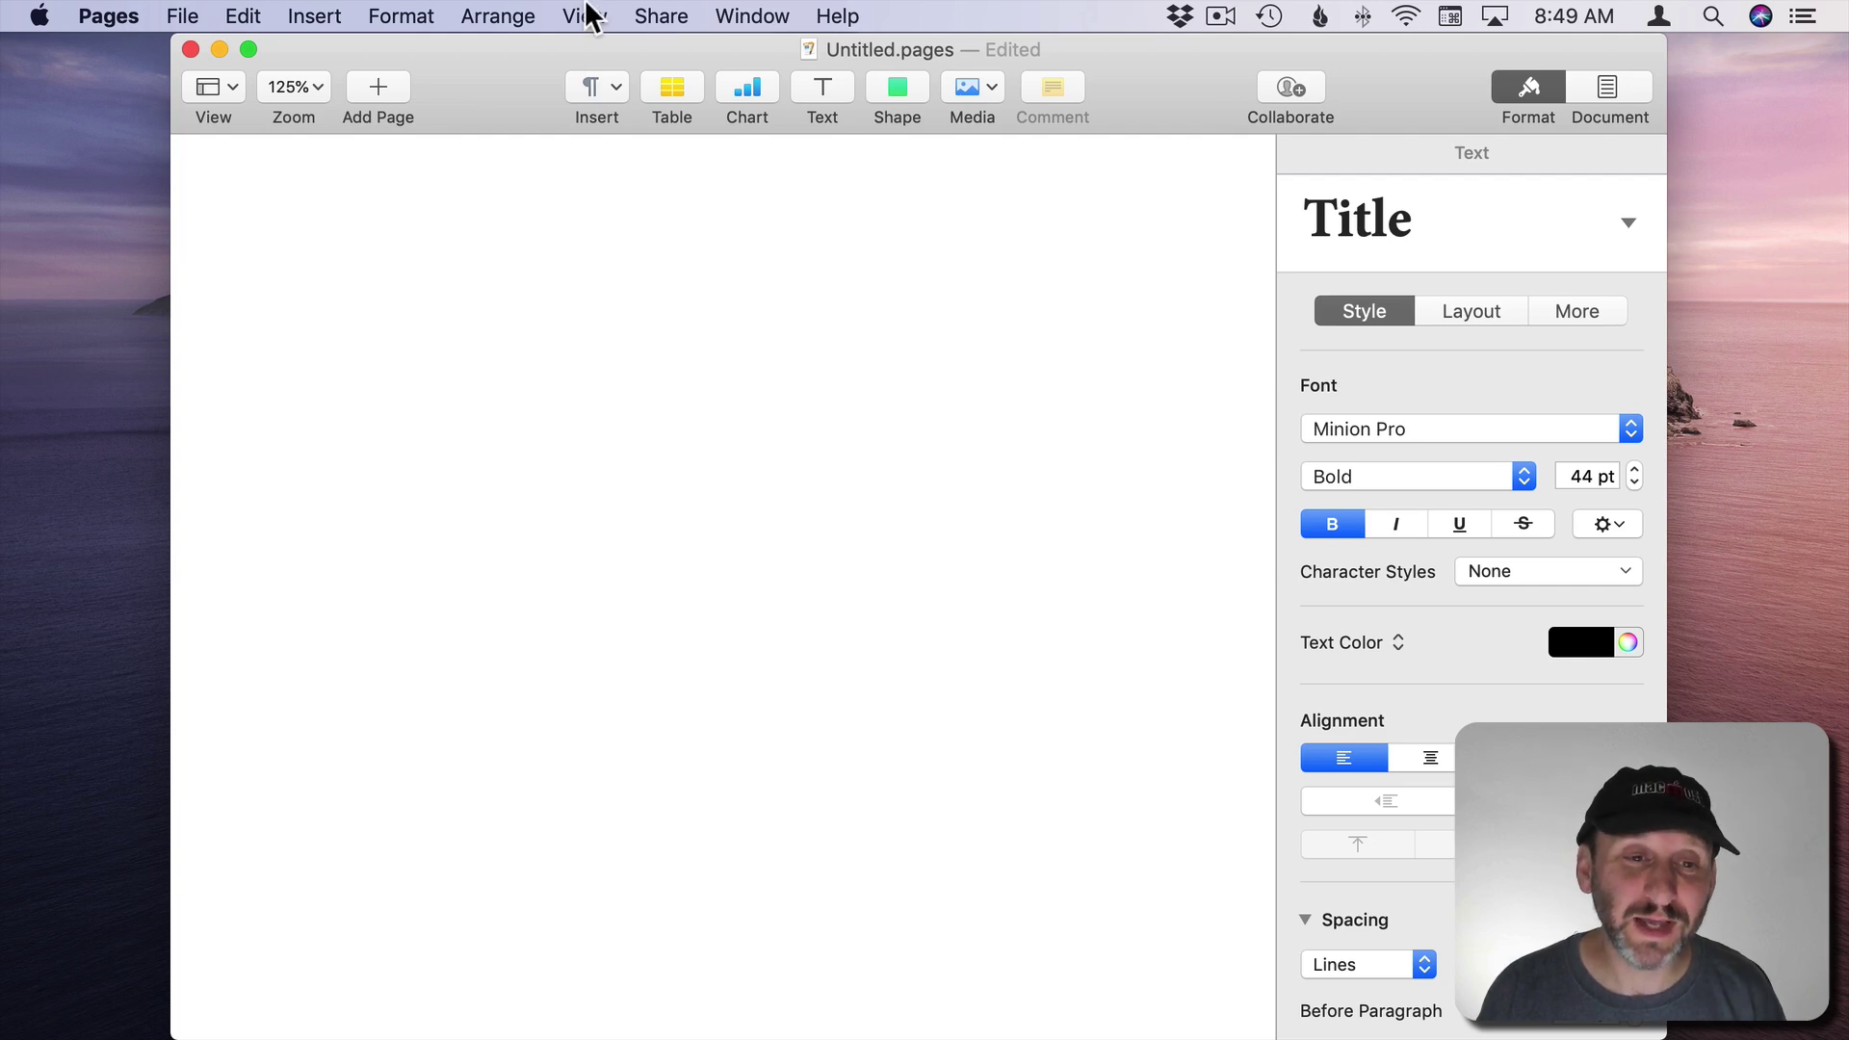
left_click(585, 17)
left_click(648, 370)
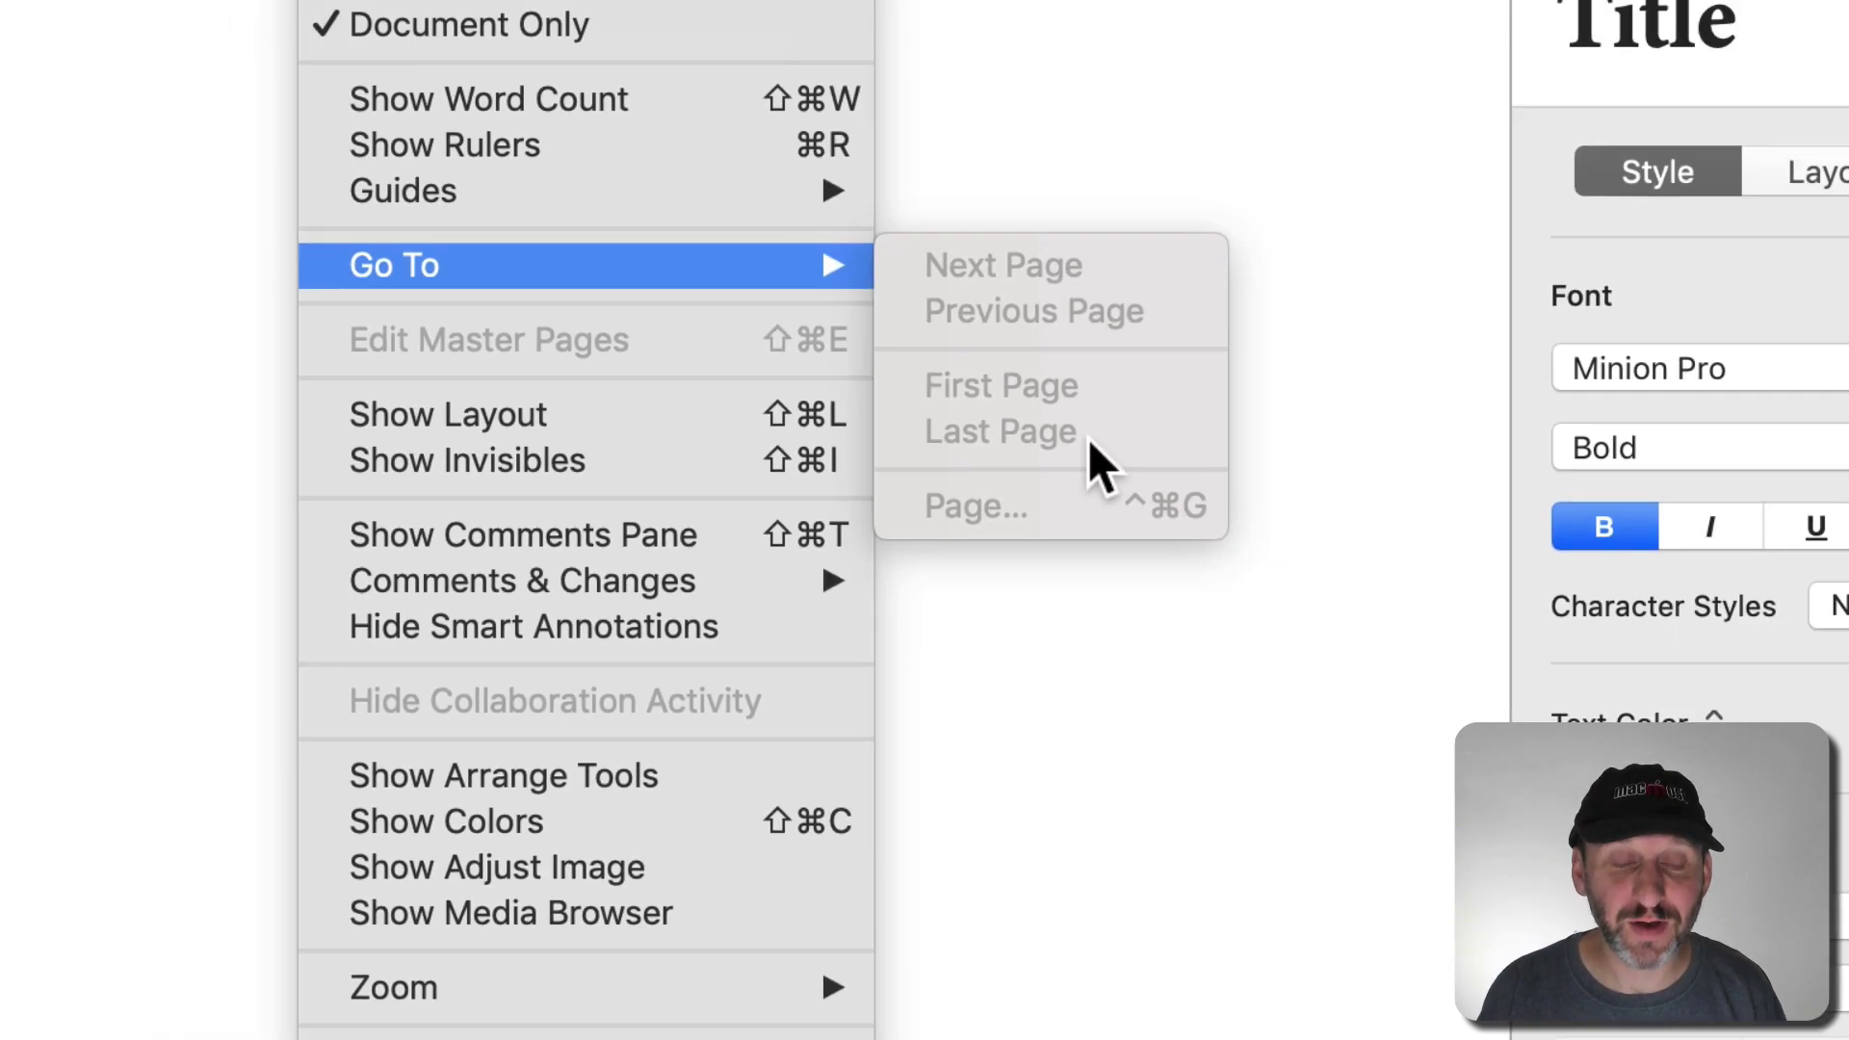
left_click(1243, 516)
left_click(458, 318)
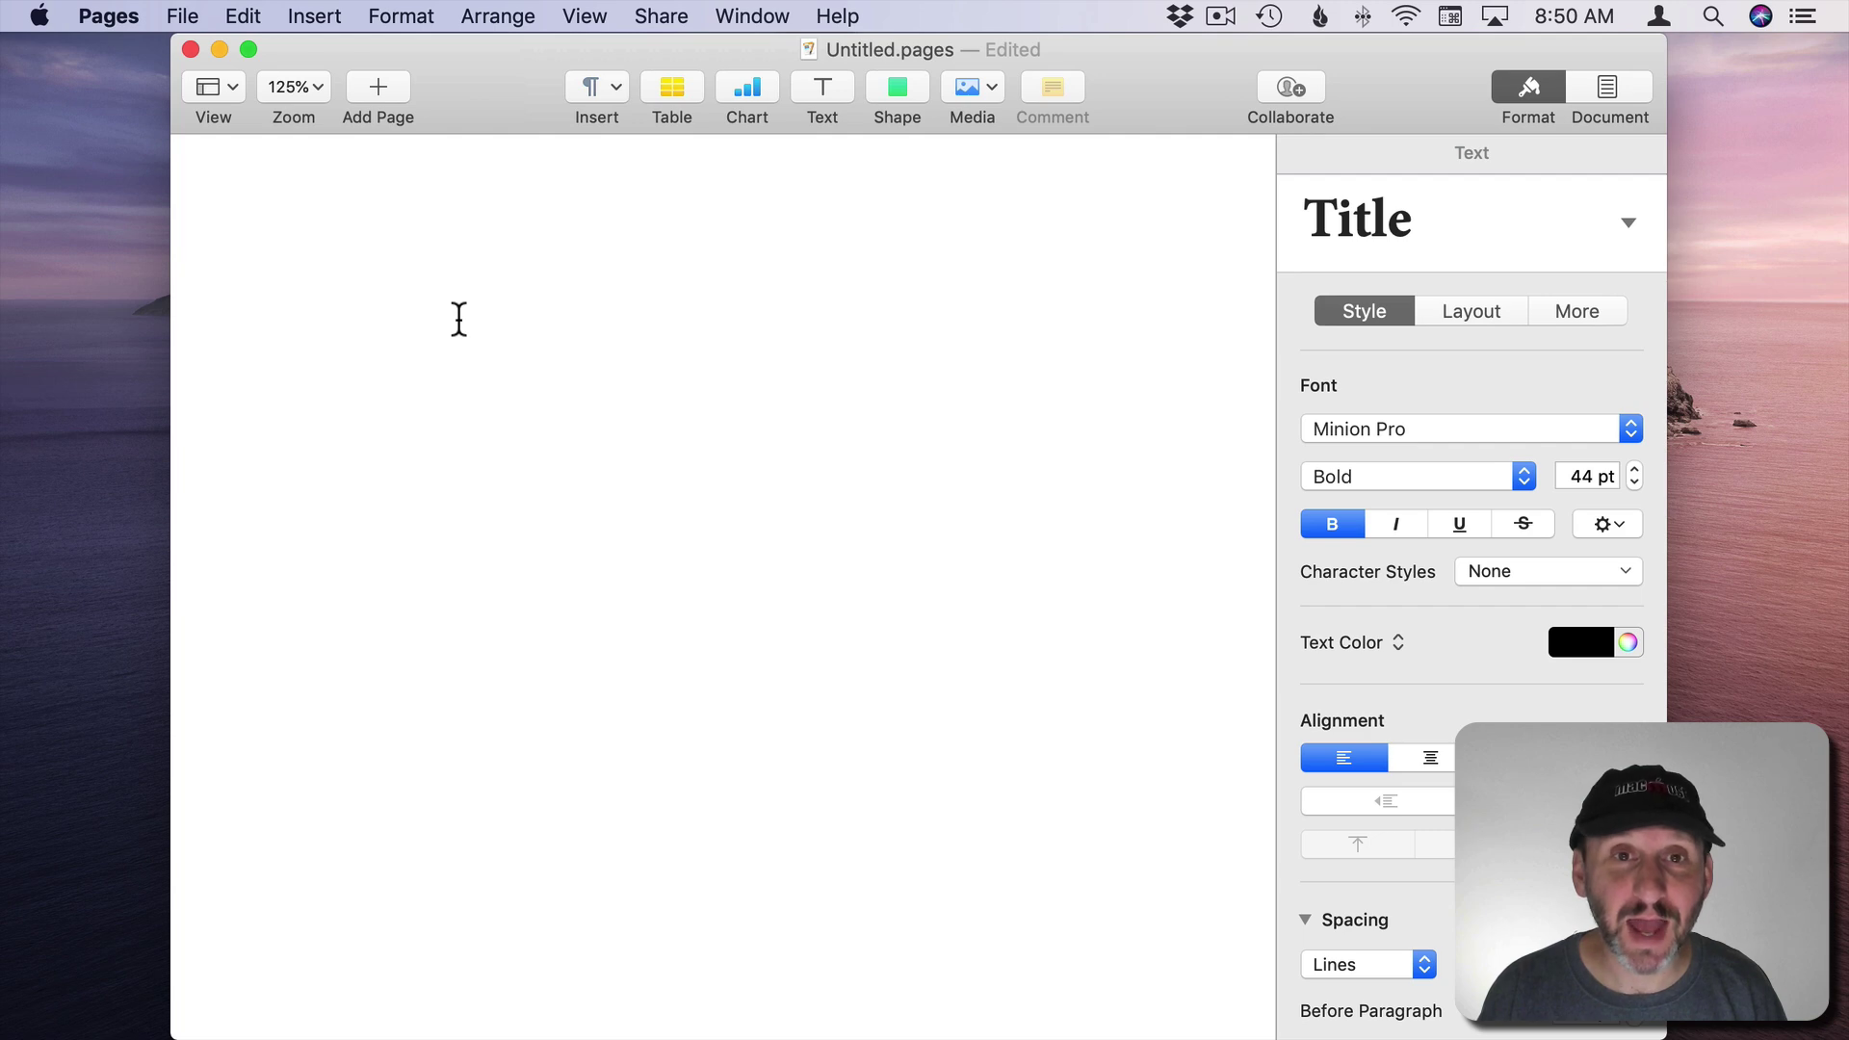
- Paste placeholder paragraphs, then jump to page 3 via View > Go To > Page
key("super+v")
left_click(581, 17)
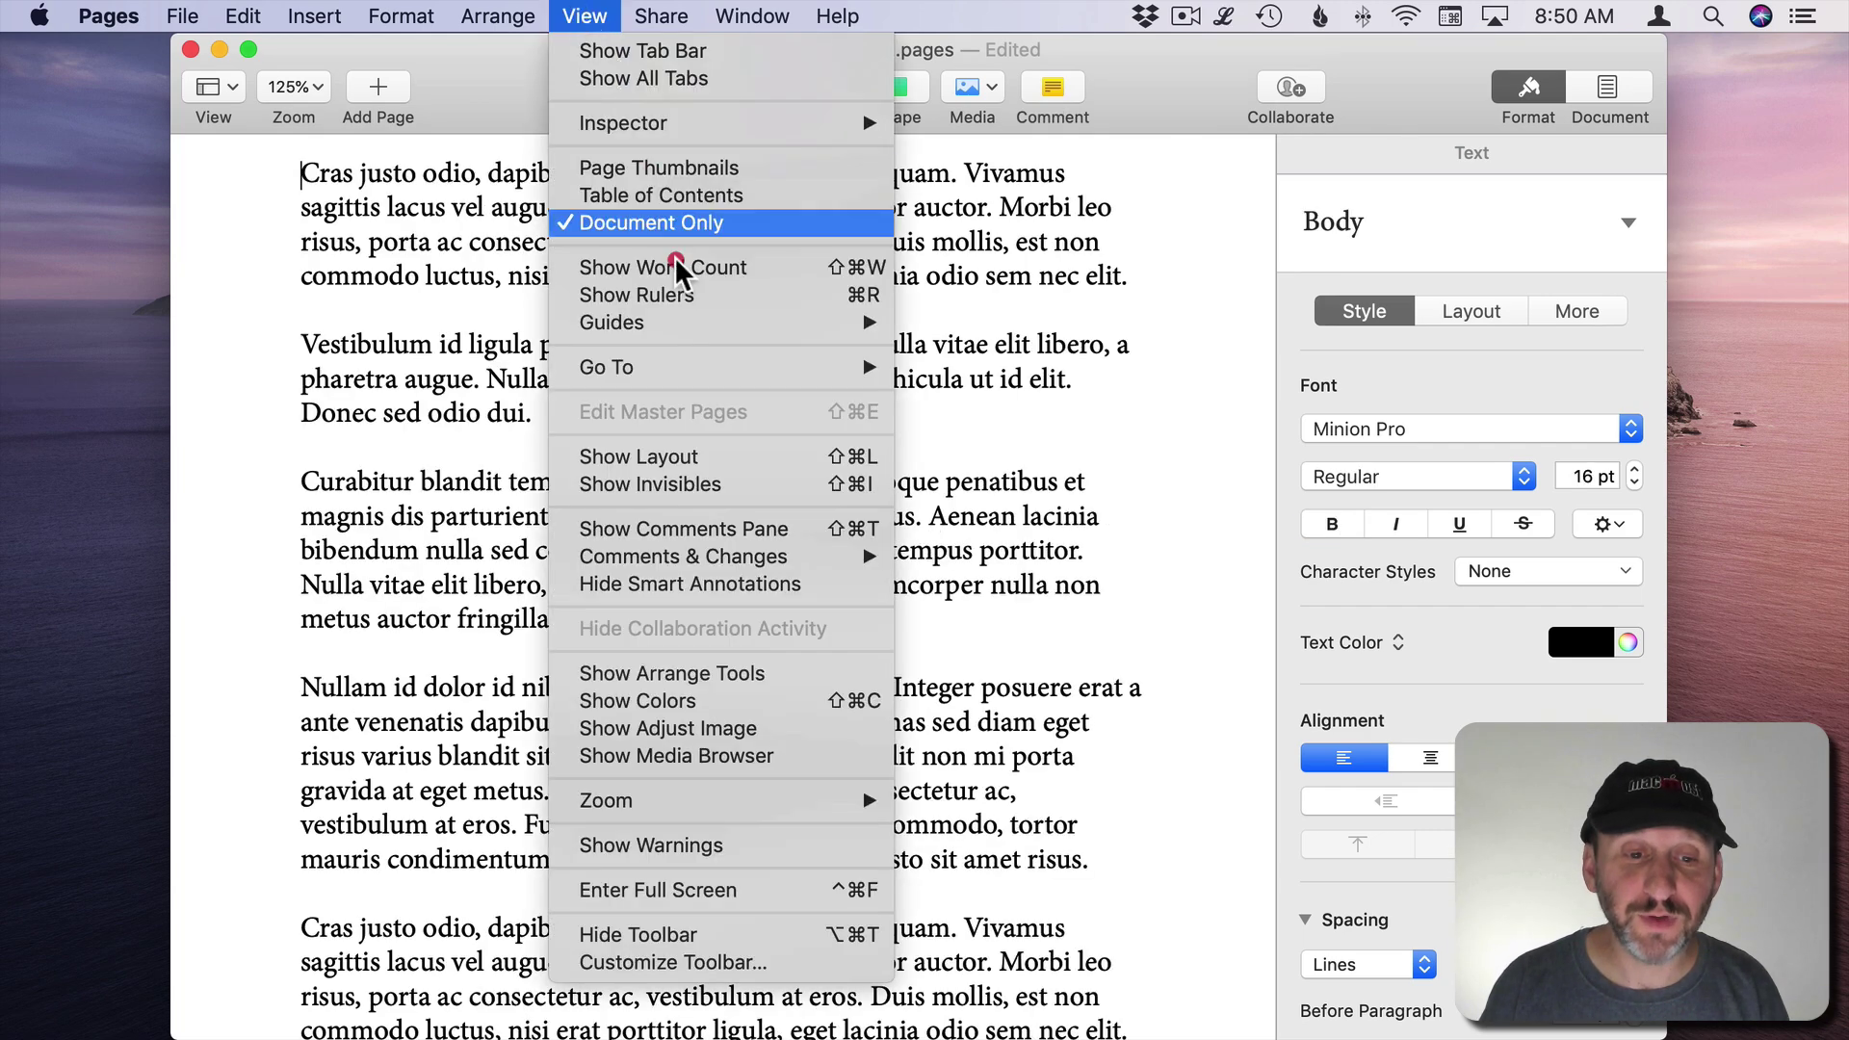
mouse_move(689, 367)
left_click(962, 364)
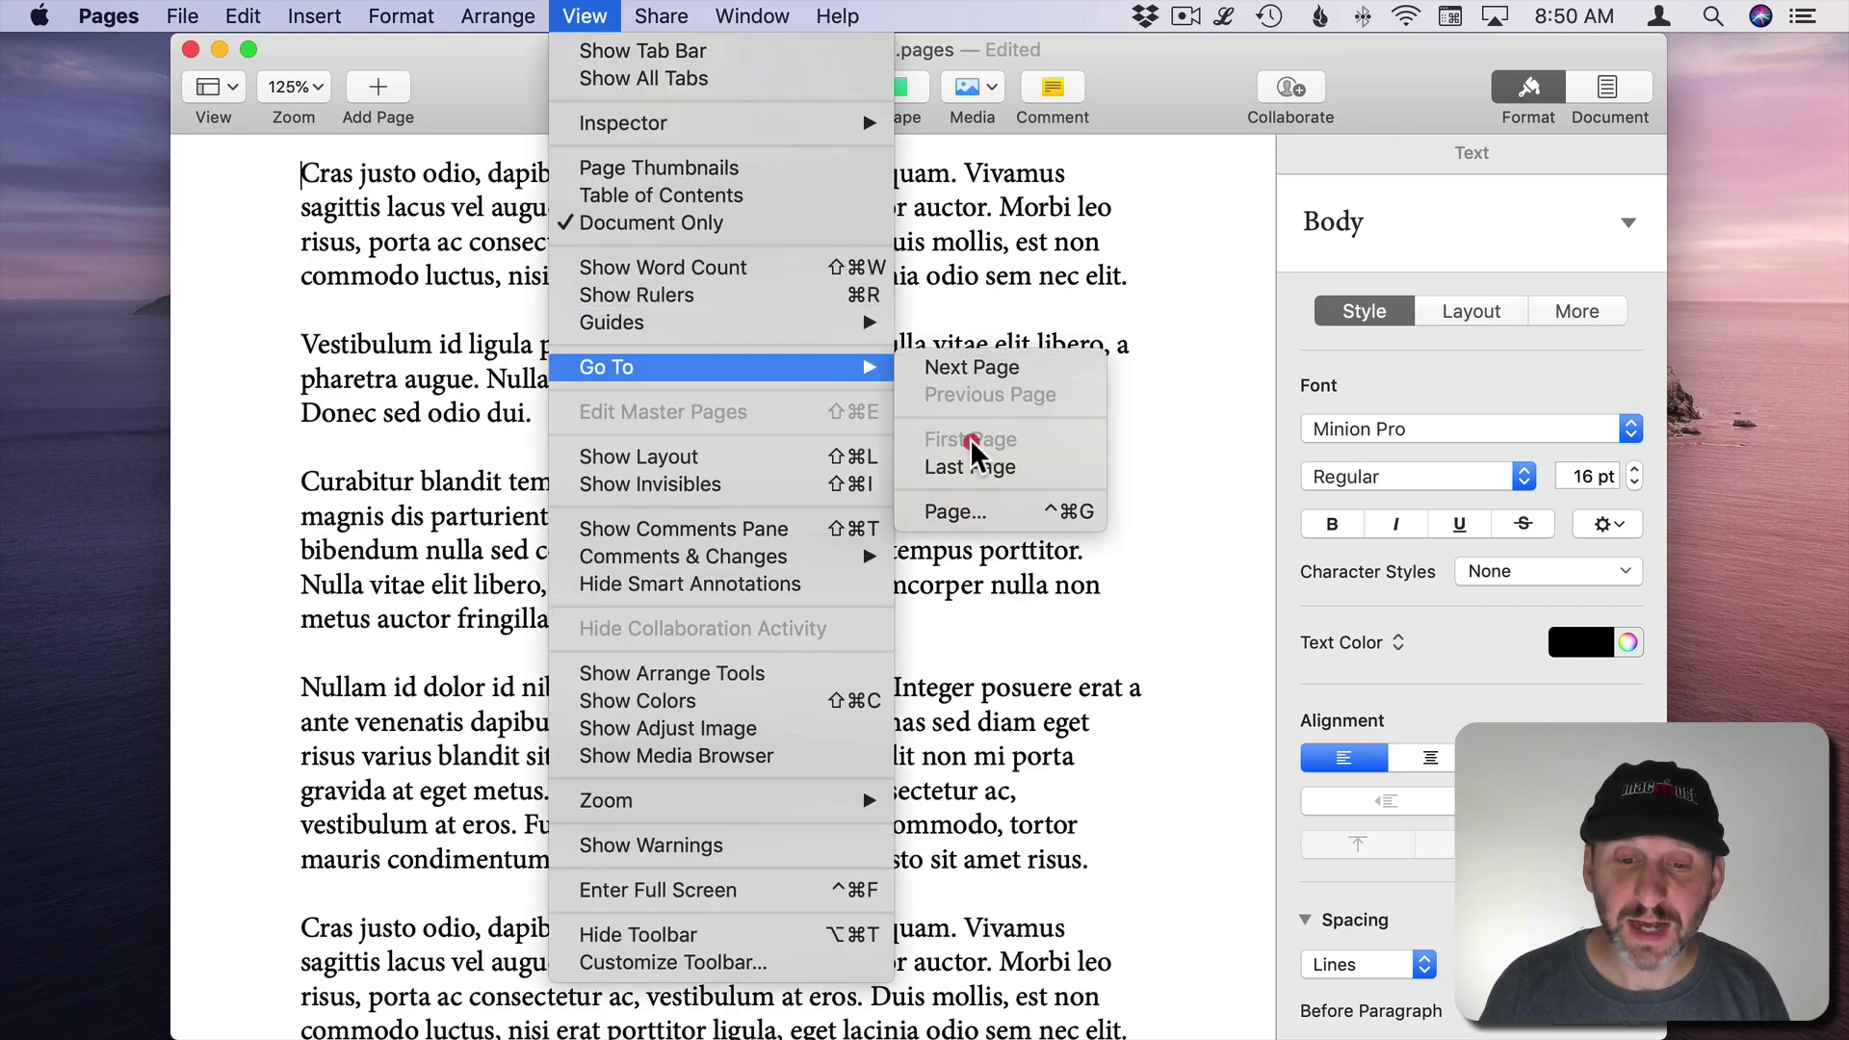
left_click(973, 510)
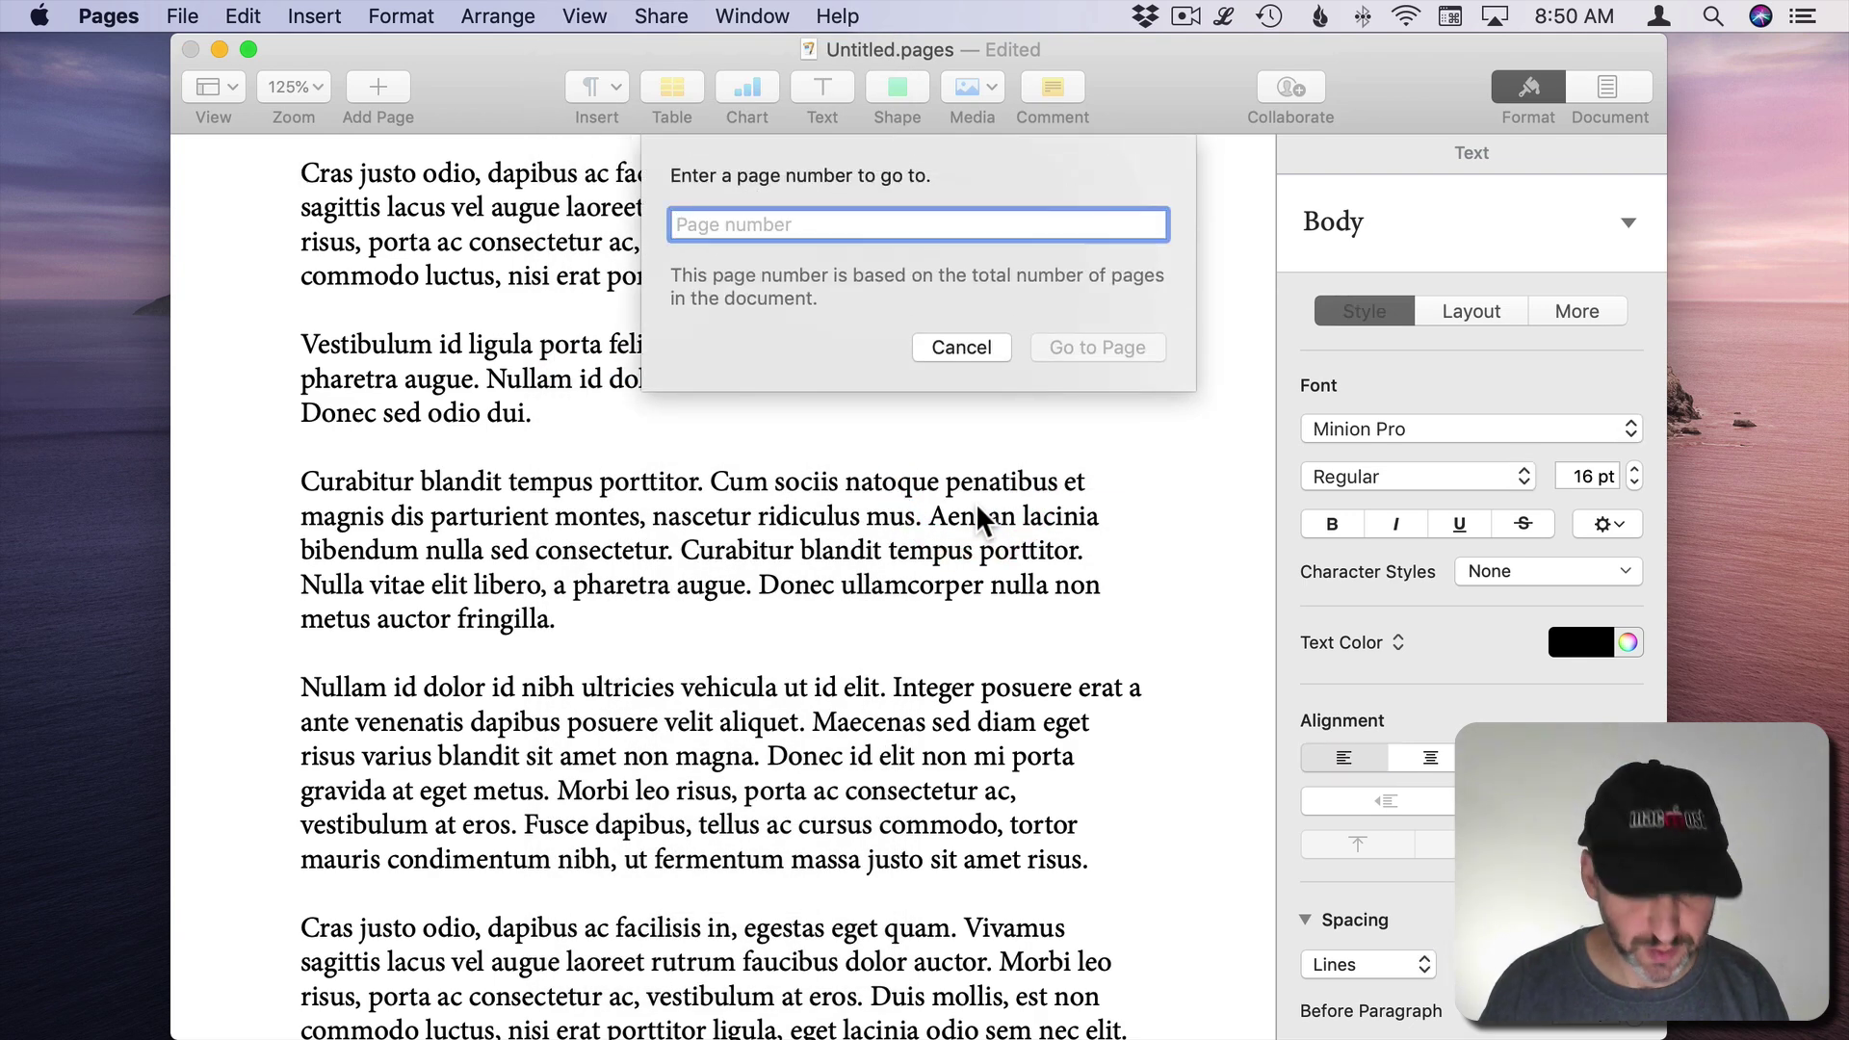
type("3")
key("Return")
- Return to the first page using View > Go To
left_click(585, 17)
mouse_move(689, 367)
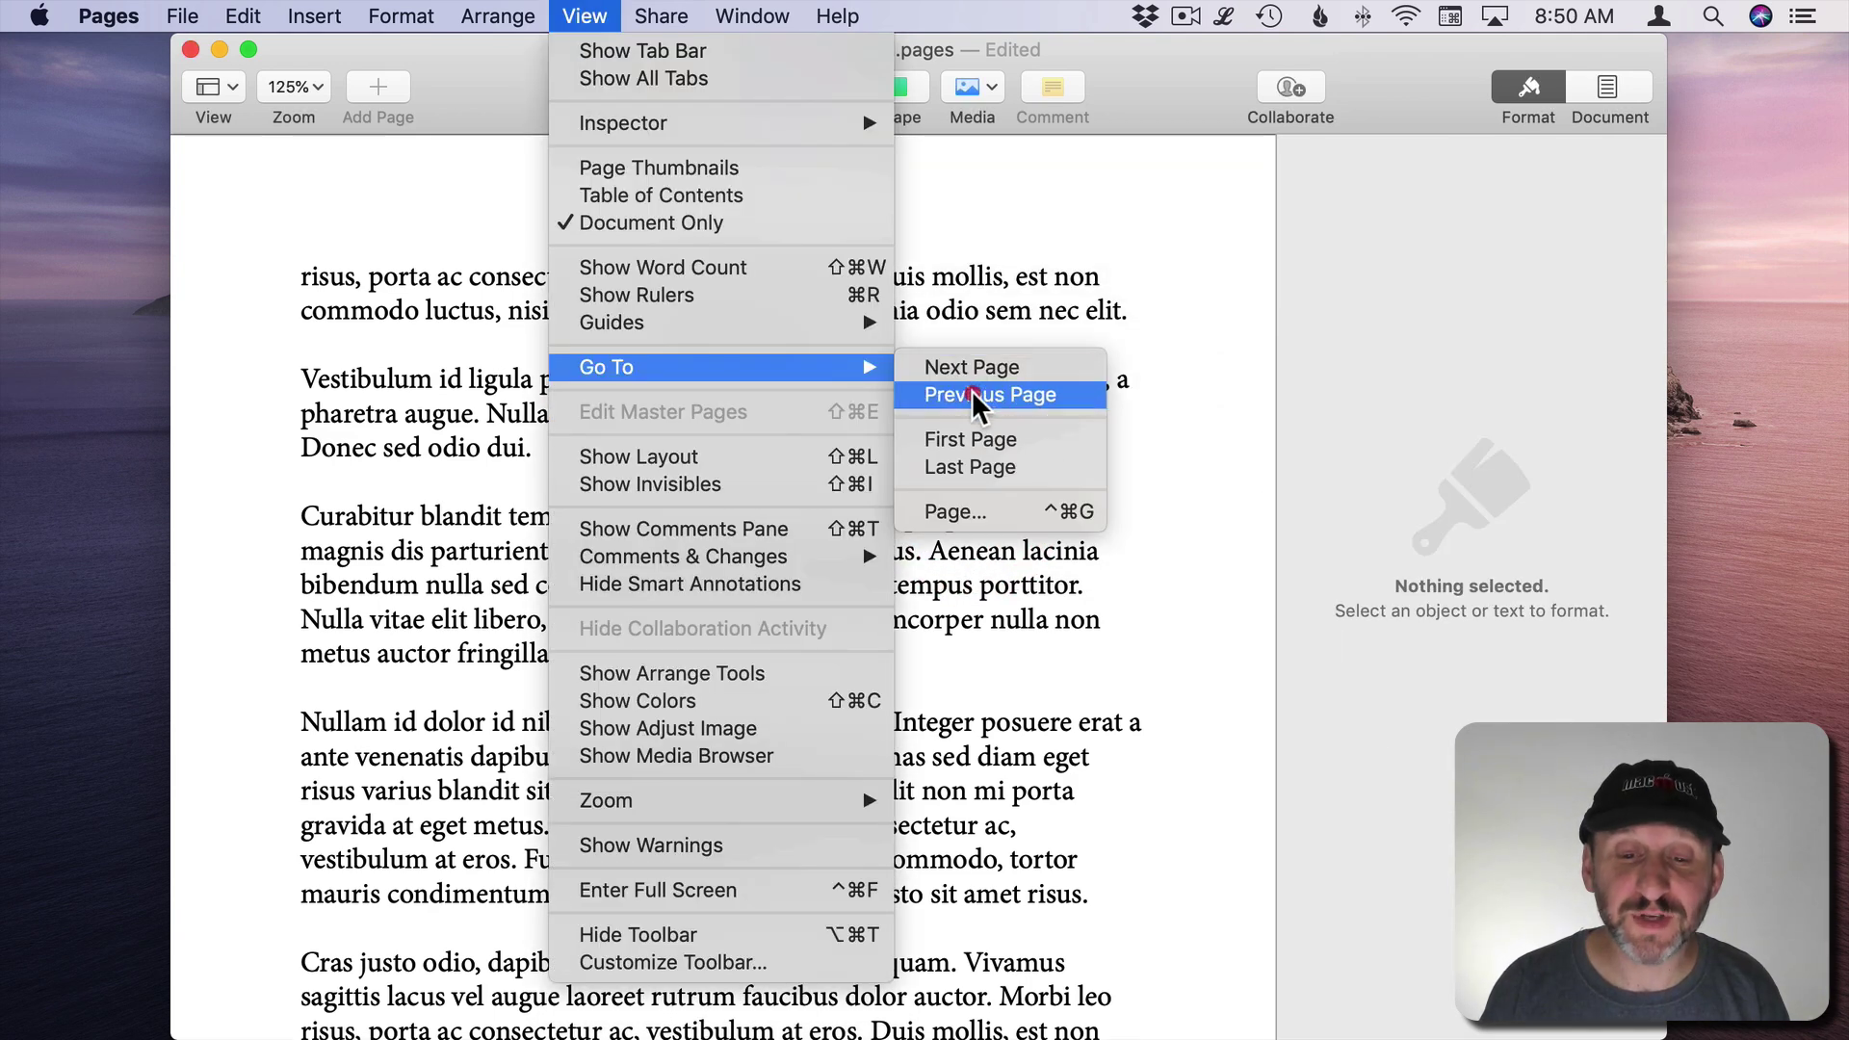
left_click(975, 445)
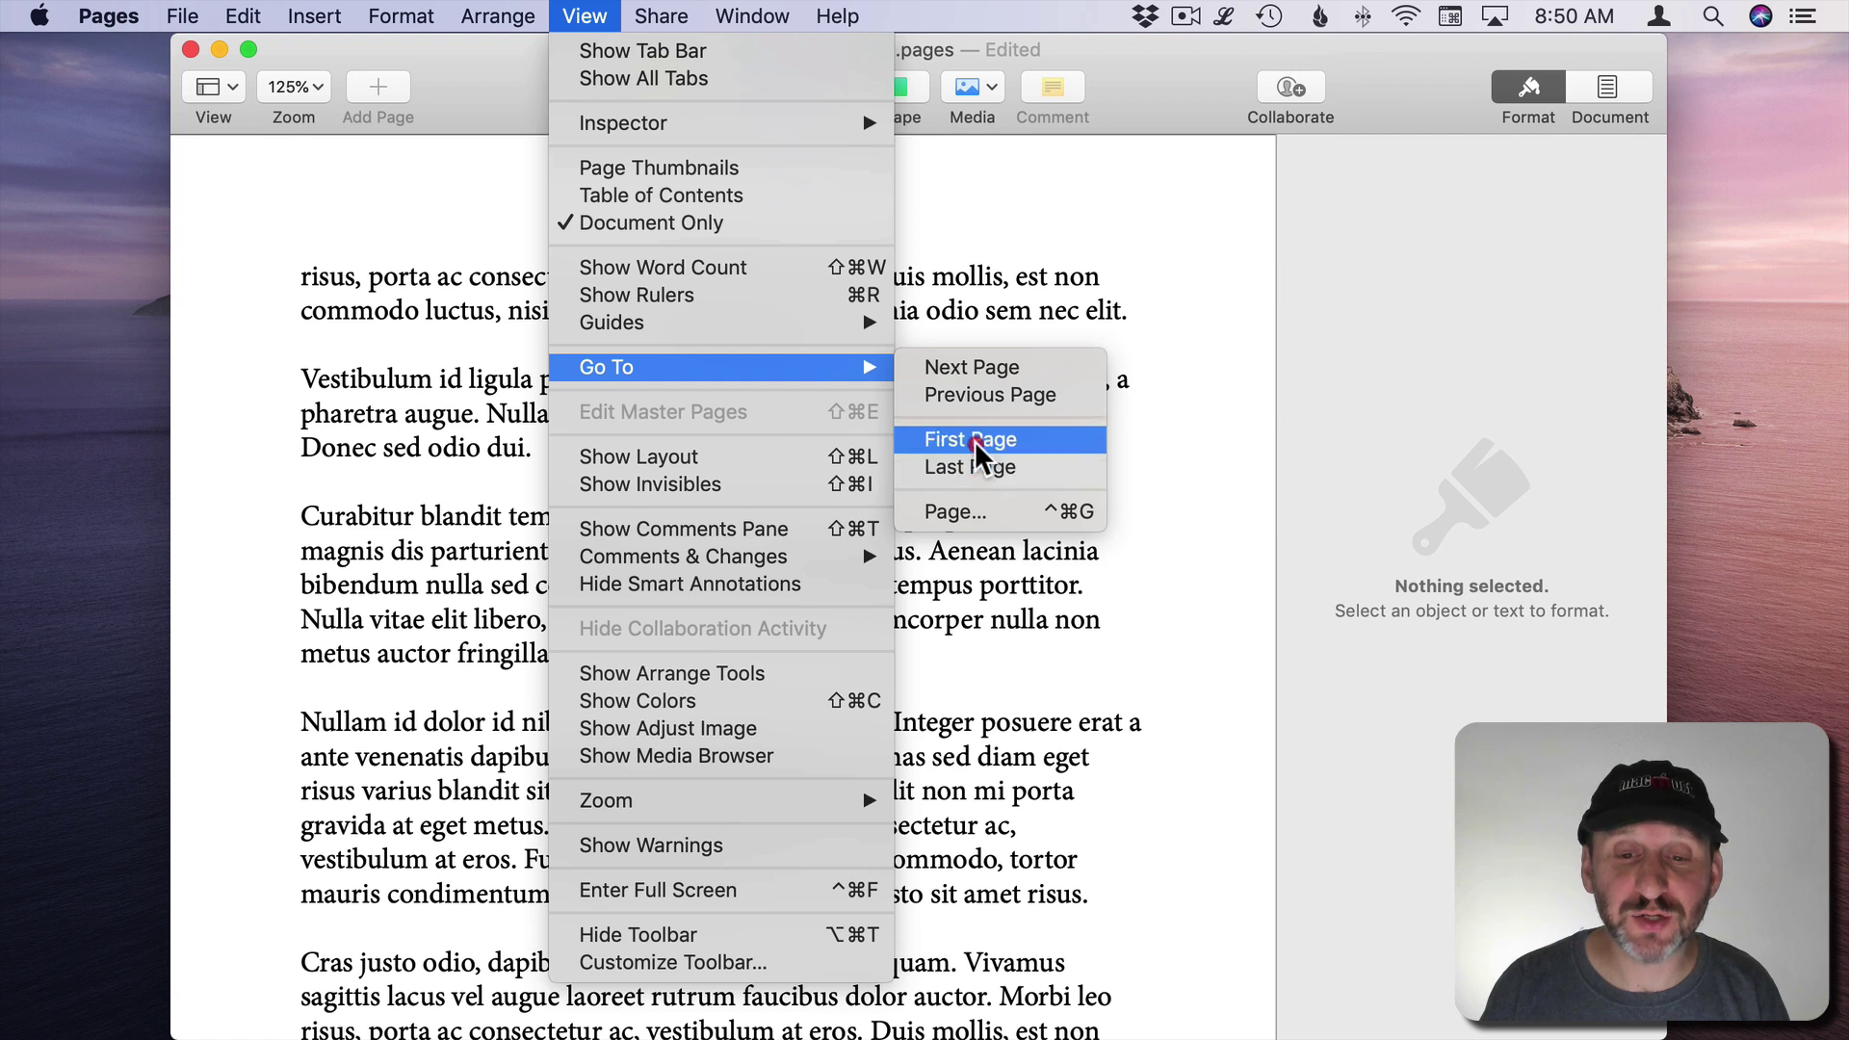